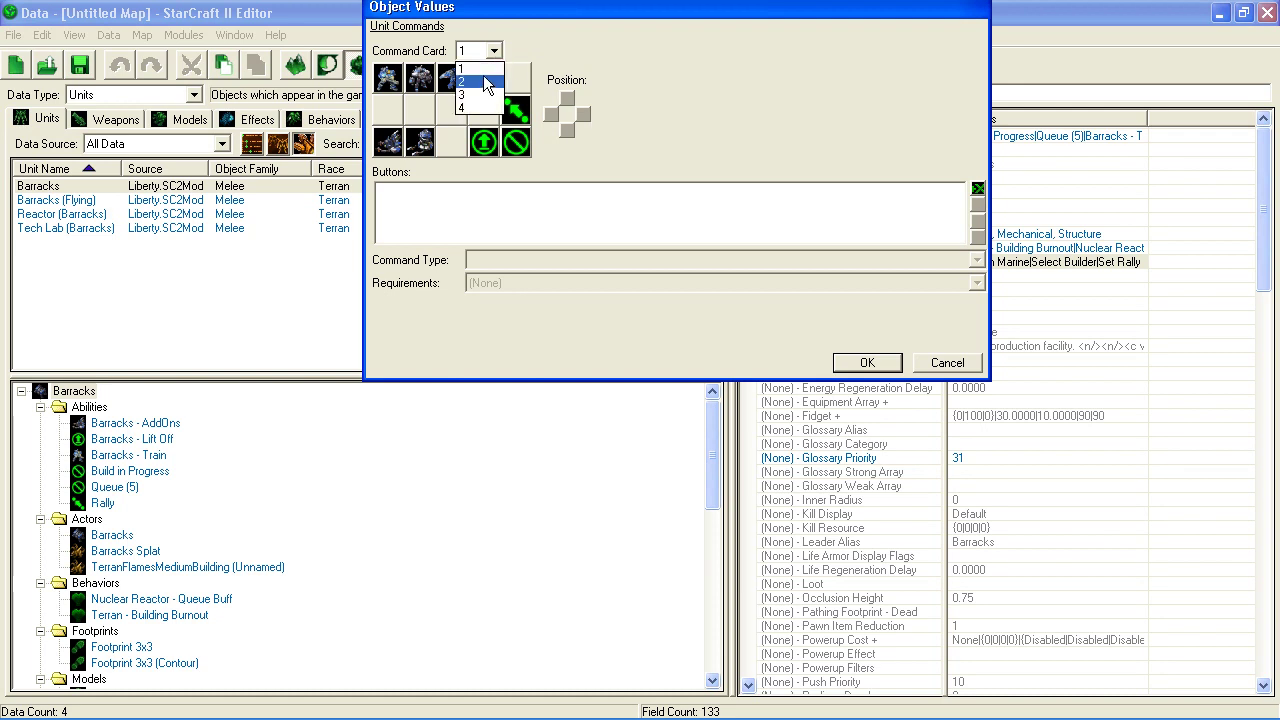
Check the empty command card 2, then select the Barracks' Train Marine button on card 1
{"action": "left_click", "coordinate": [484, 81]}
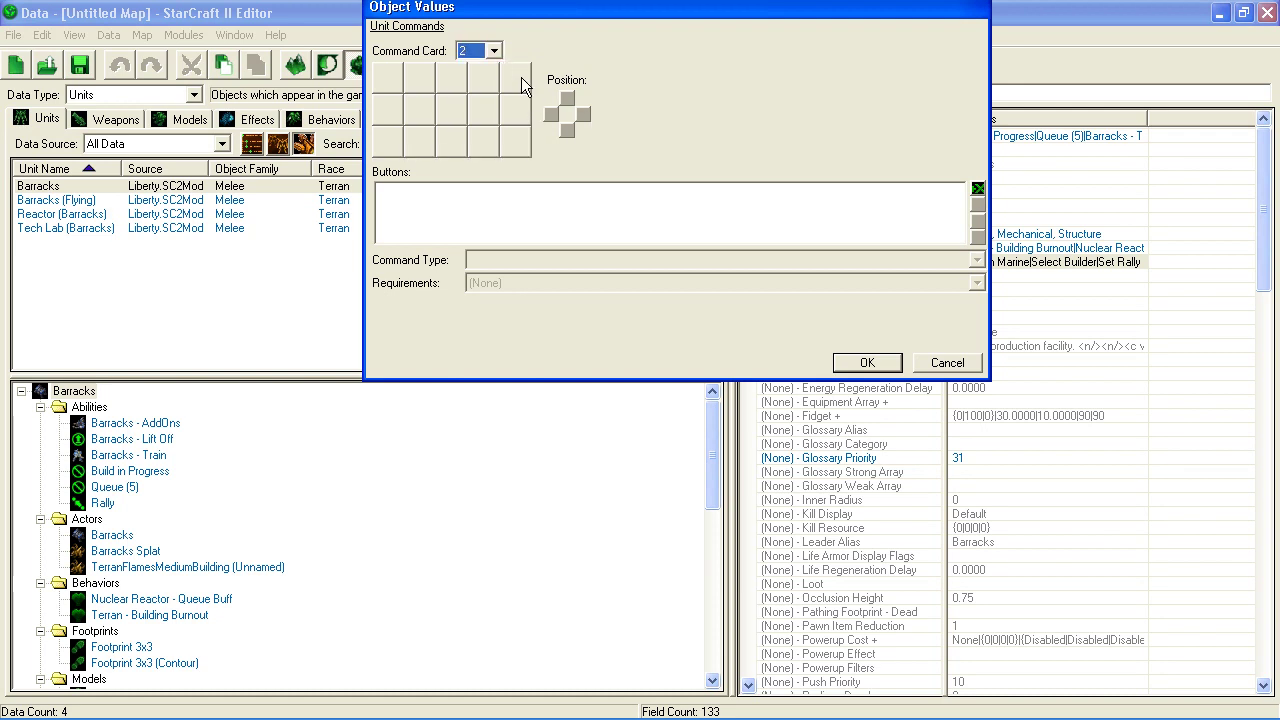
{"action": "key", "text": "Up"}
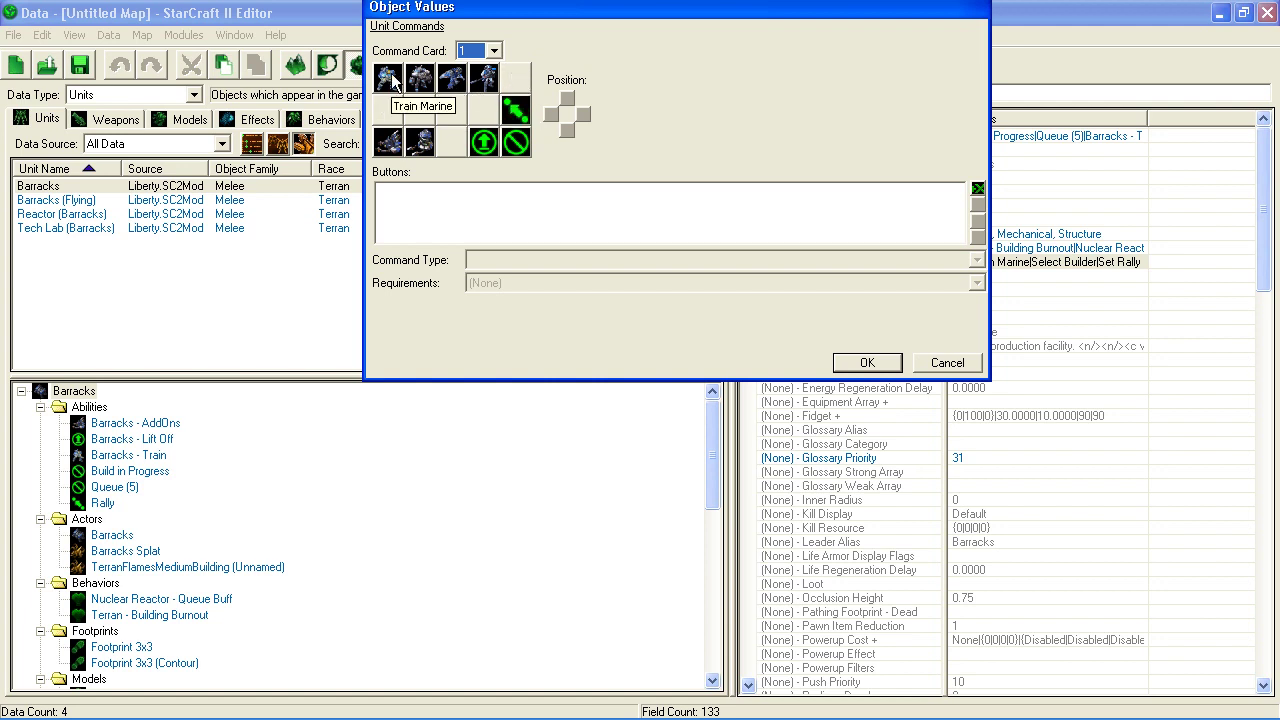
{"action": "left_click", "coordinate": [388, 78]}
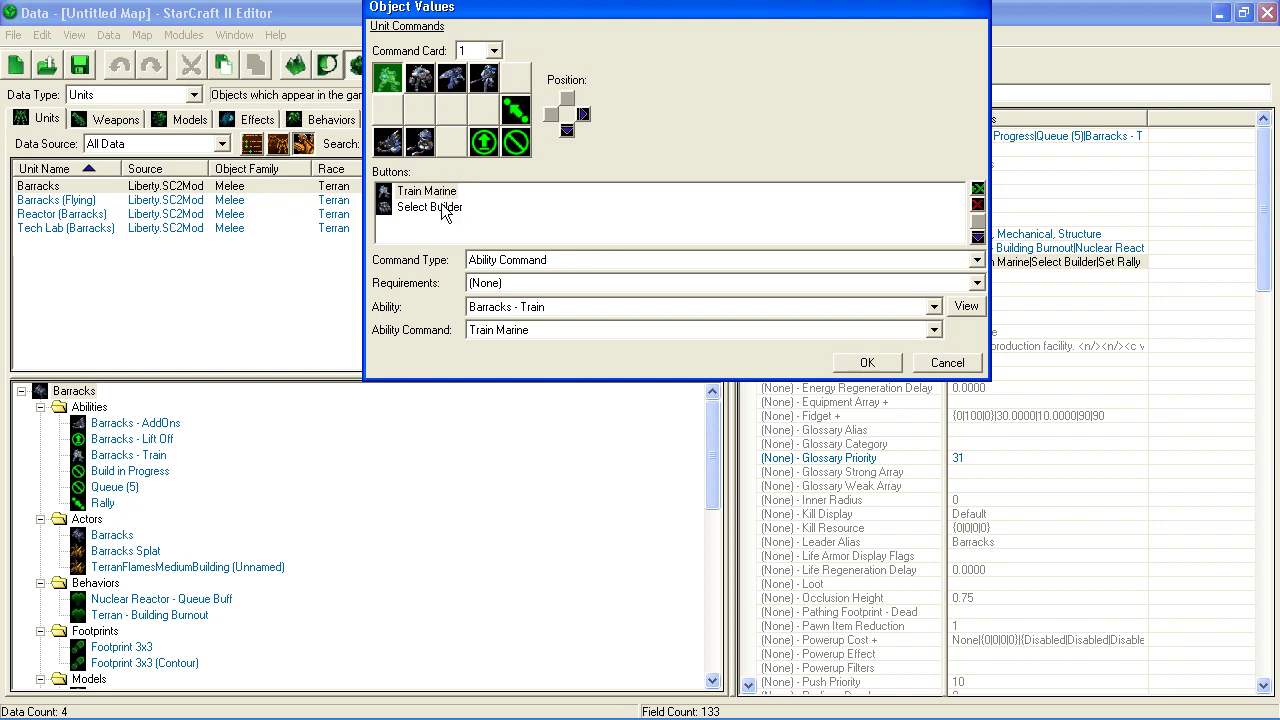
{"action": "left_click", "coordinate": [428, 208]}
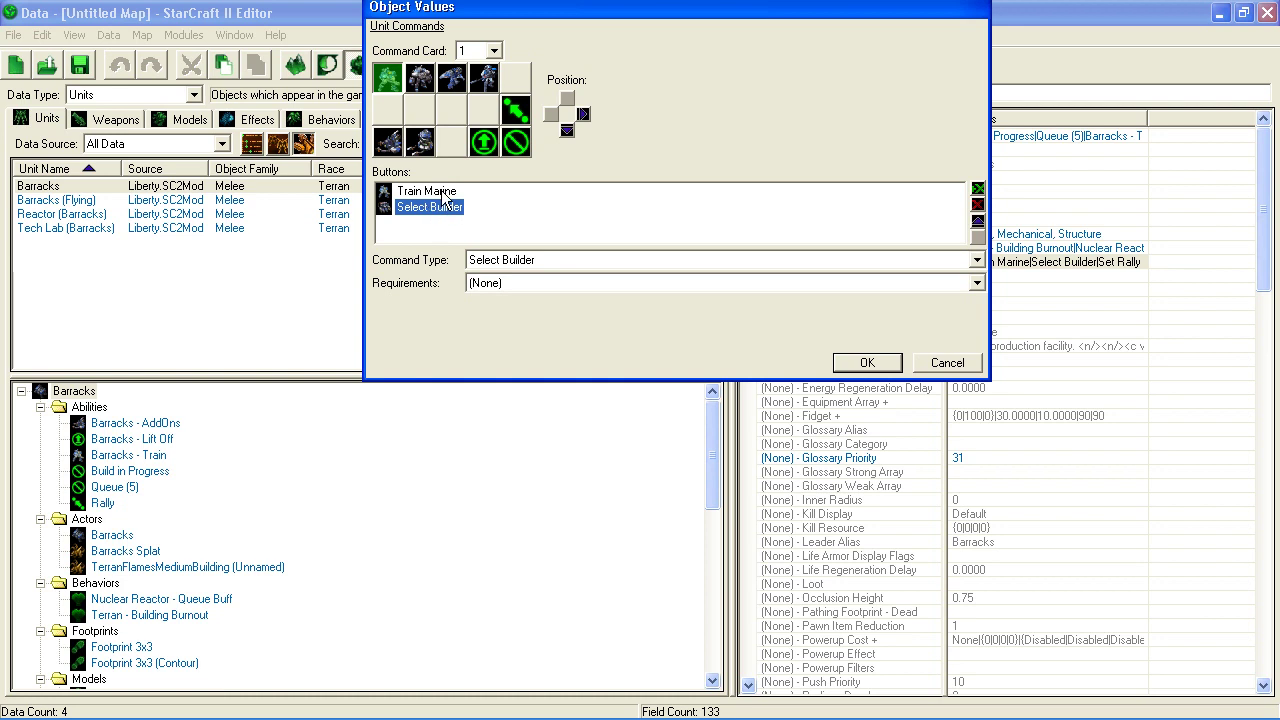
{"action": "left_click", "coordinate": [443, 193]}
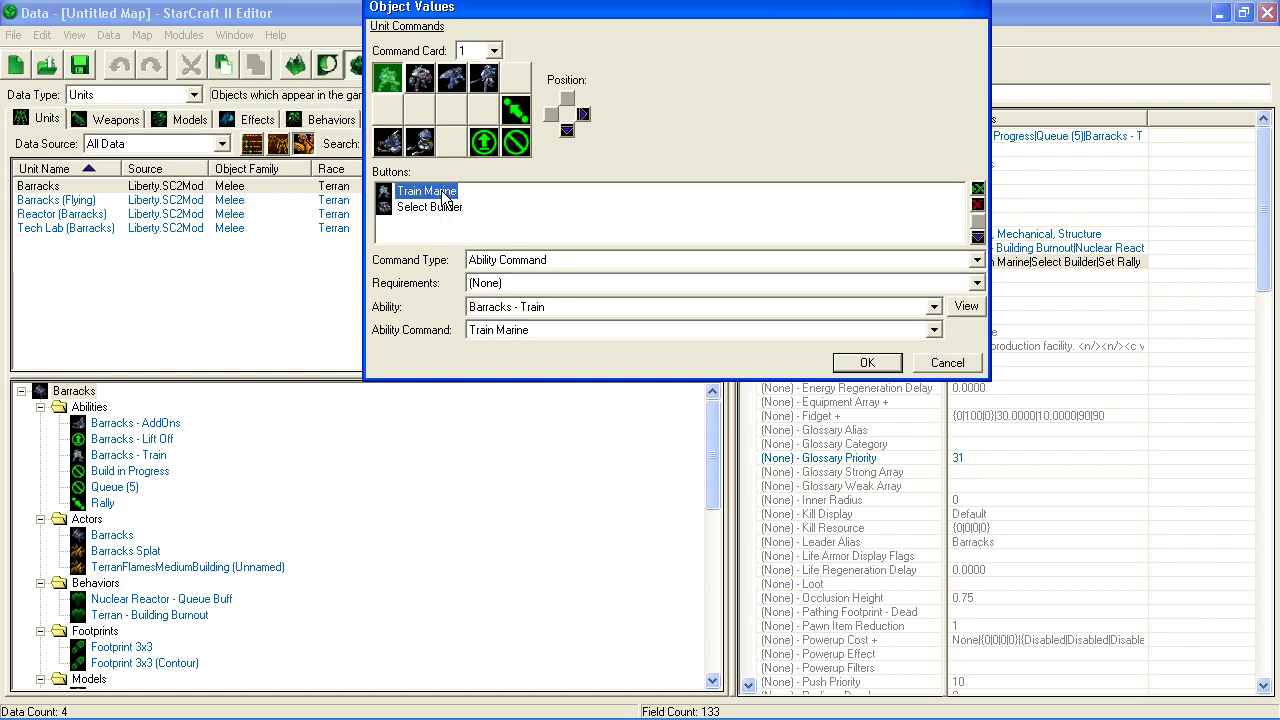
Keep Ability Command and Barracks - Train, but switch the trained unit to Train Marauder
{"action": "left_click", "coordinate": [553, 261]}
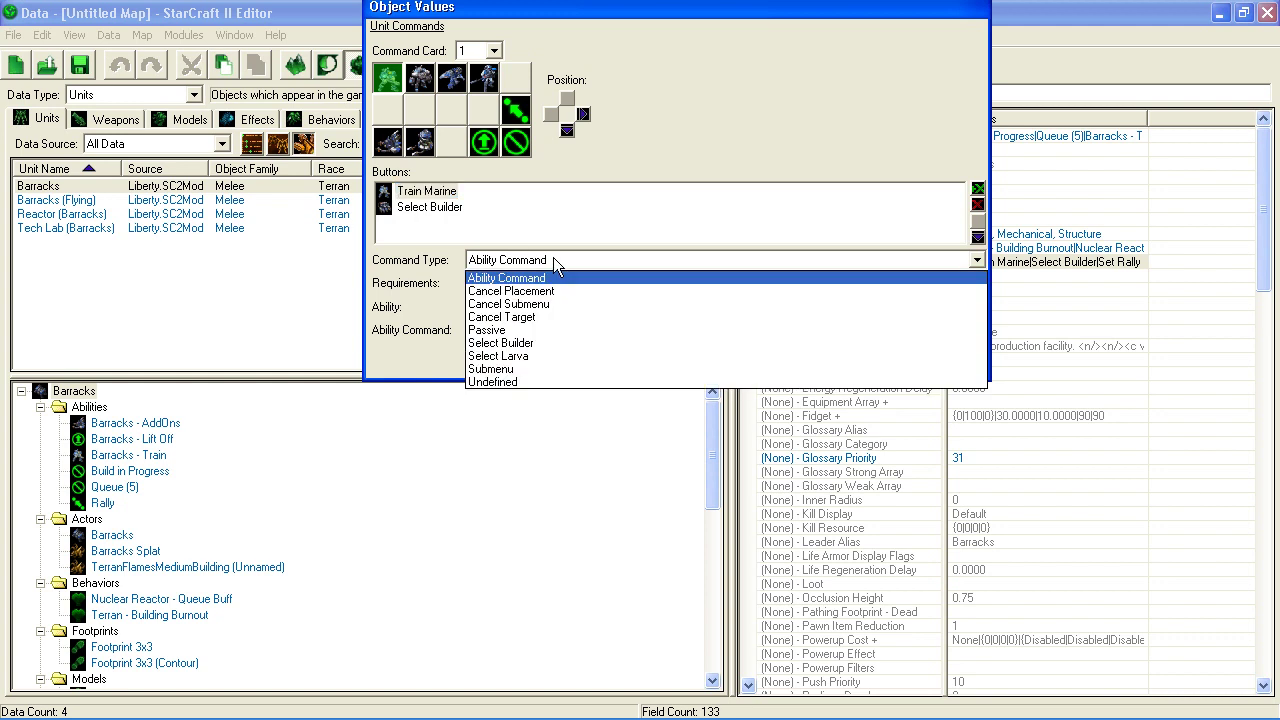
{"action": "left_click", "coordinate": [554, 259]}
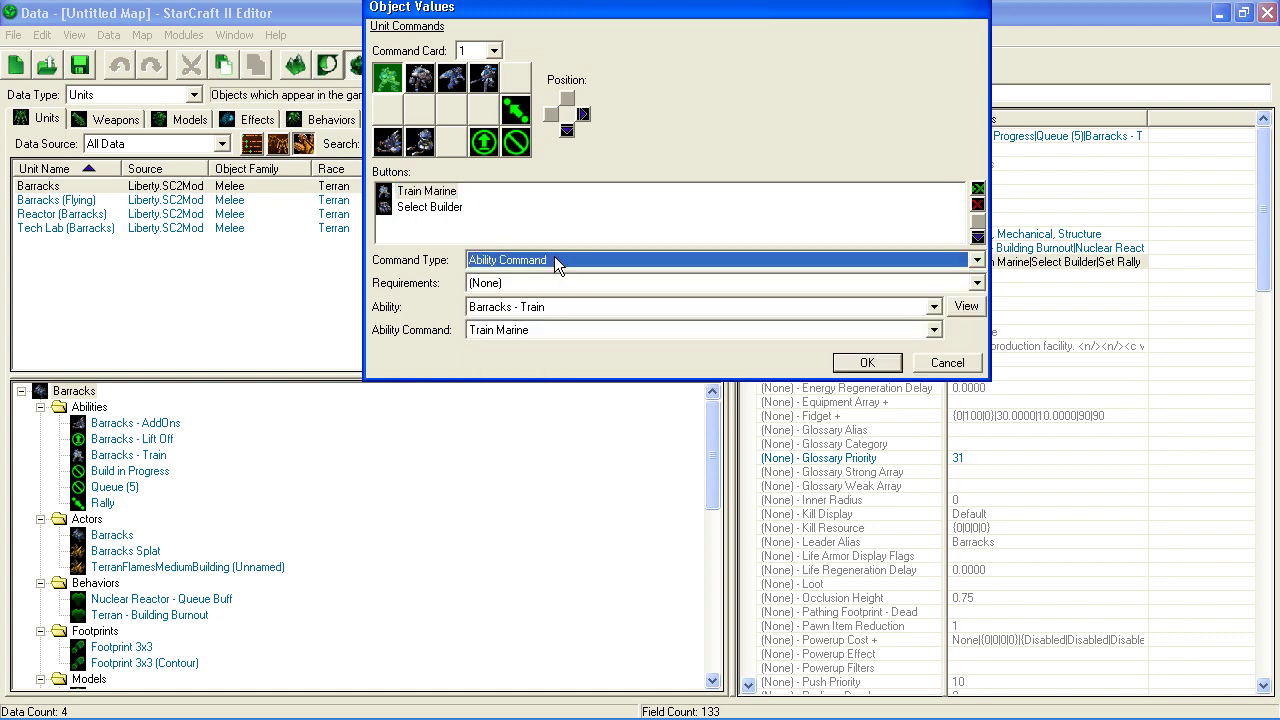
{"action": "left_click", "coordinate": [574, 308]}
{"action": "left_click", "coordinate": [575, 307]}
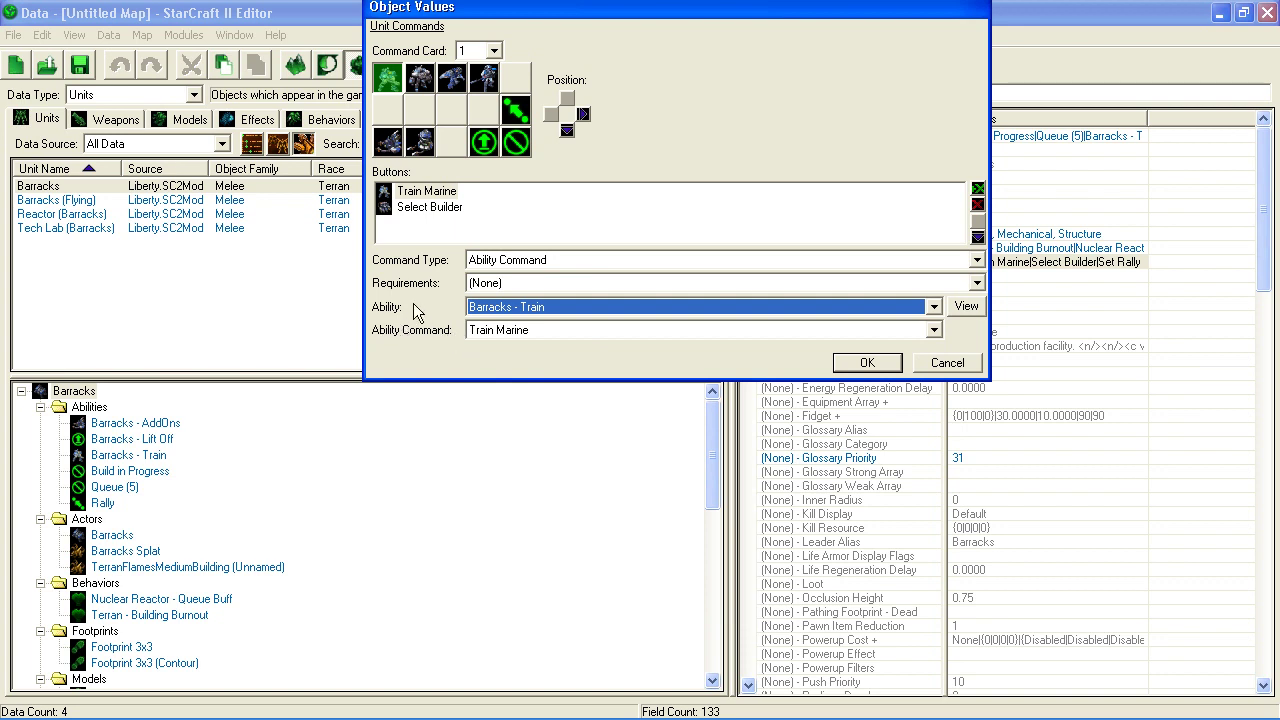
{"action": "left_click", "coordinate": [556, 329]}
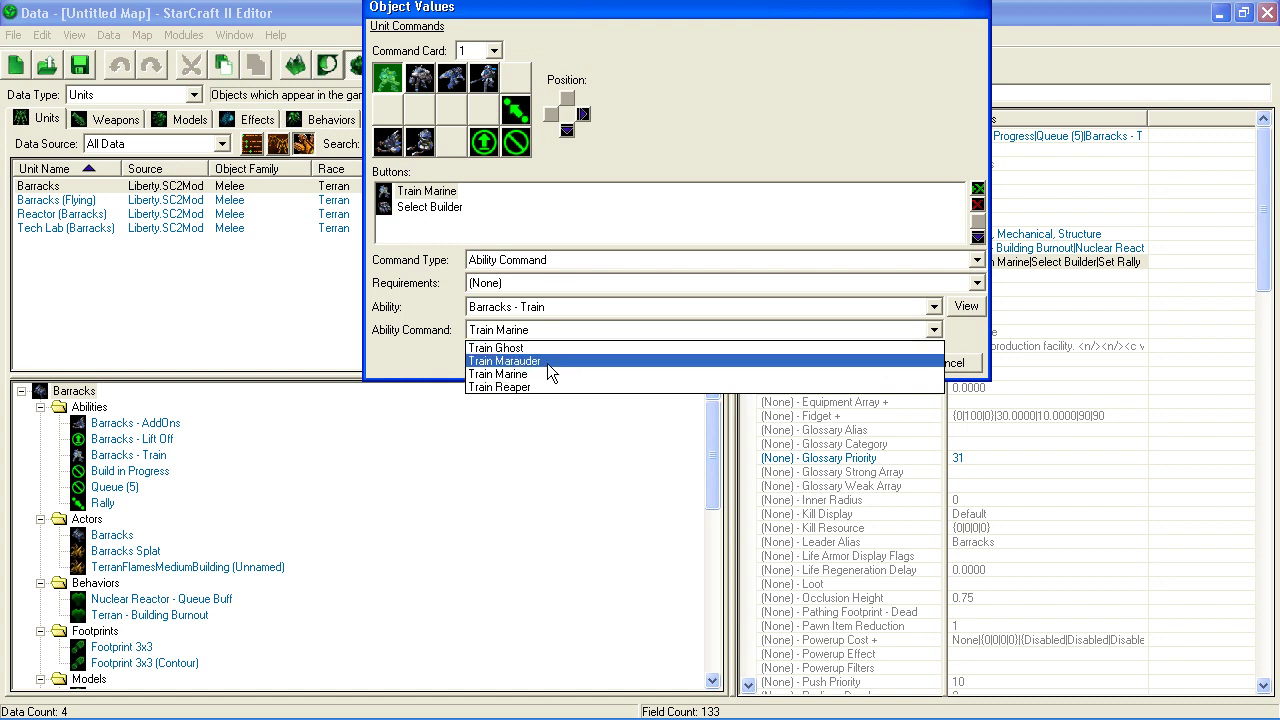
{"action": "left_click", "coordinate": [548, 361]}
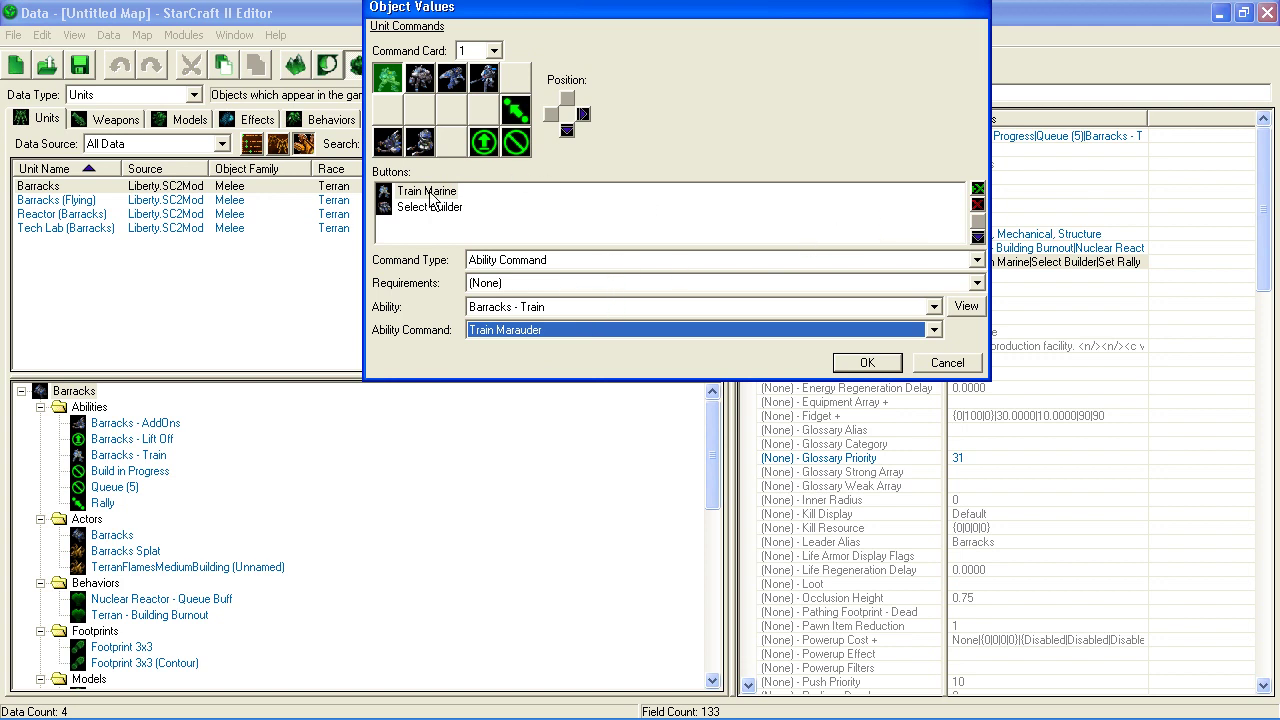
{"action": "left_click", "coordinate": [580, 192]}
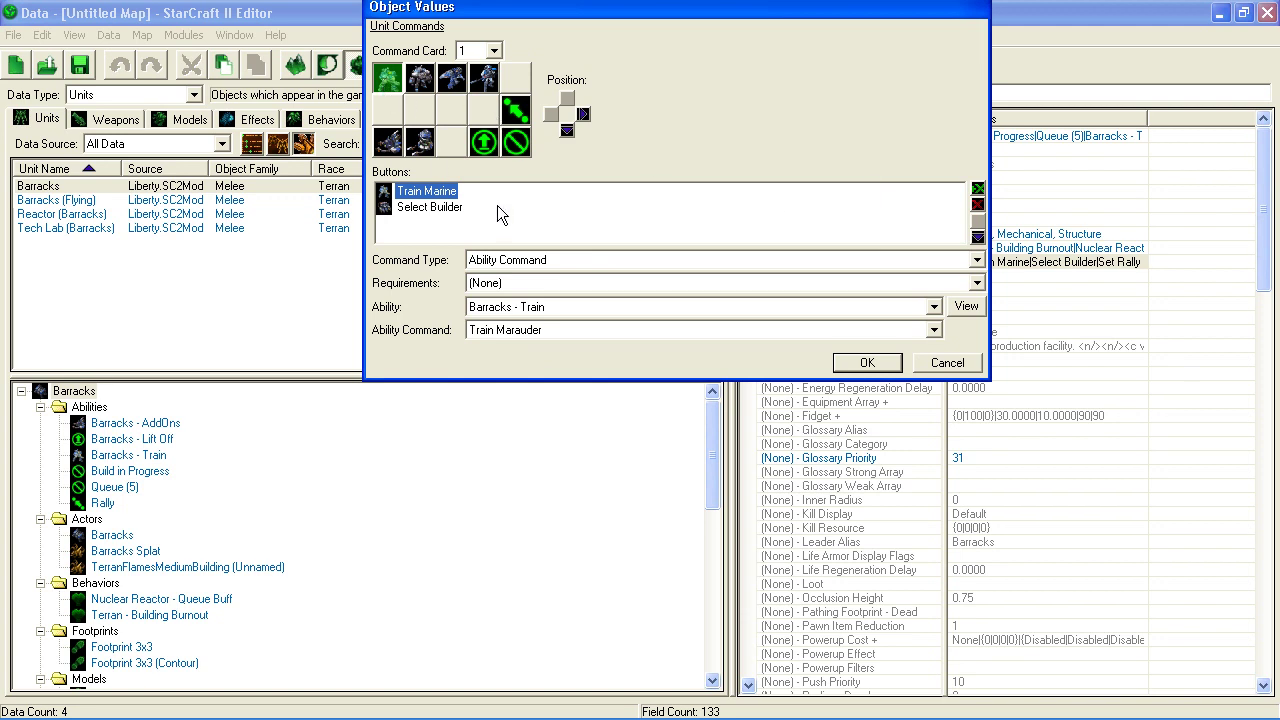
Cancel the Object Values edits and show the barracks Abilities list
{"action": "left_click", "coordinate": [952, 362]}
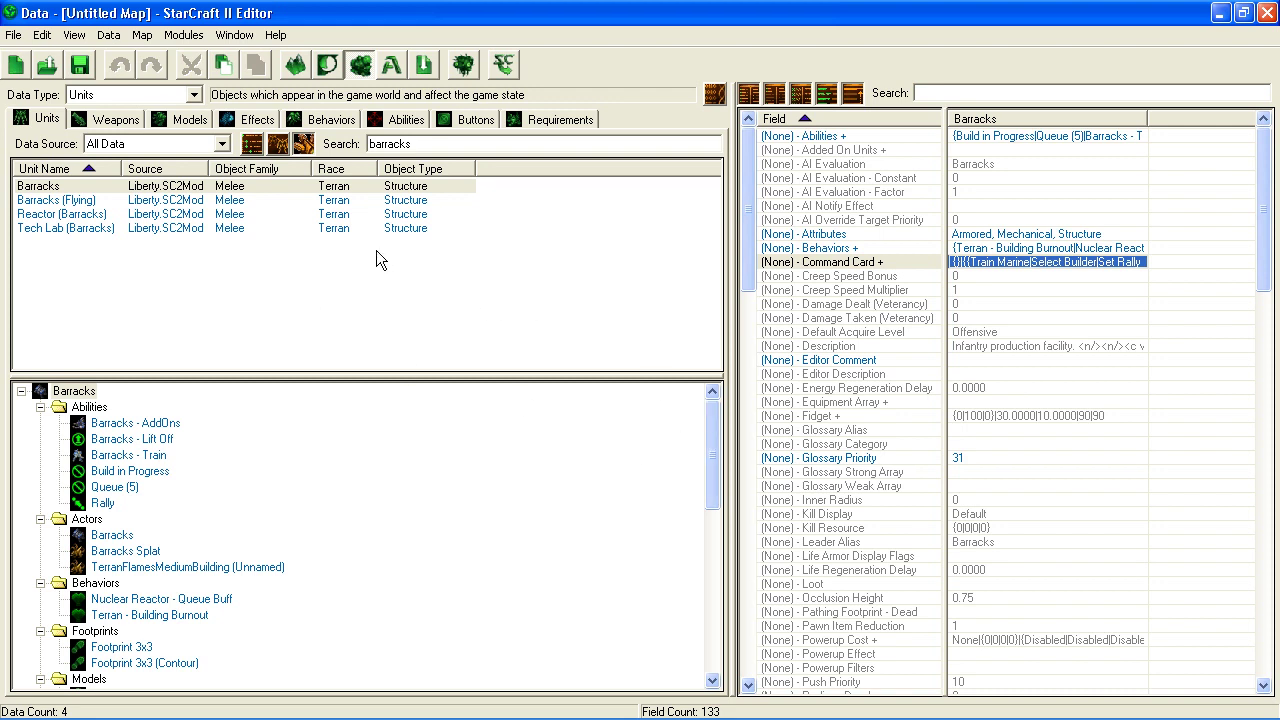
{"action": "left_click", "coordinate": [406, 120]}
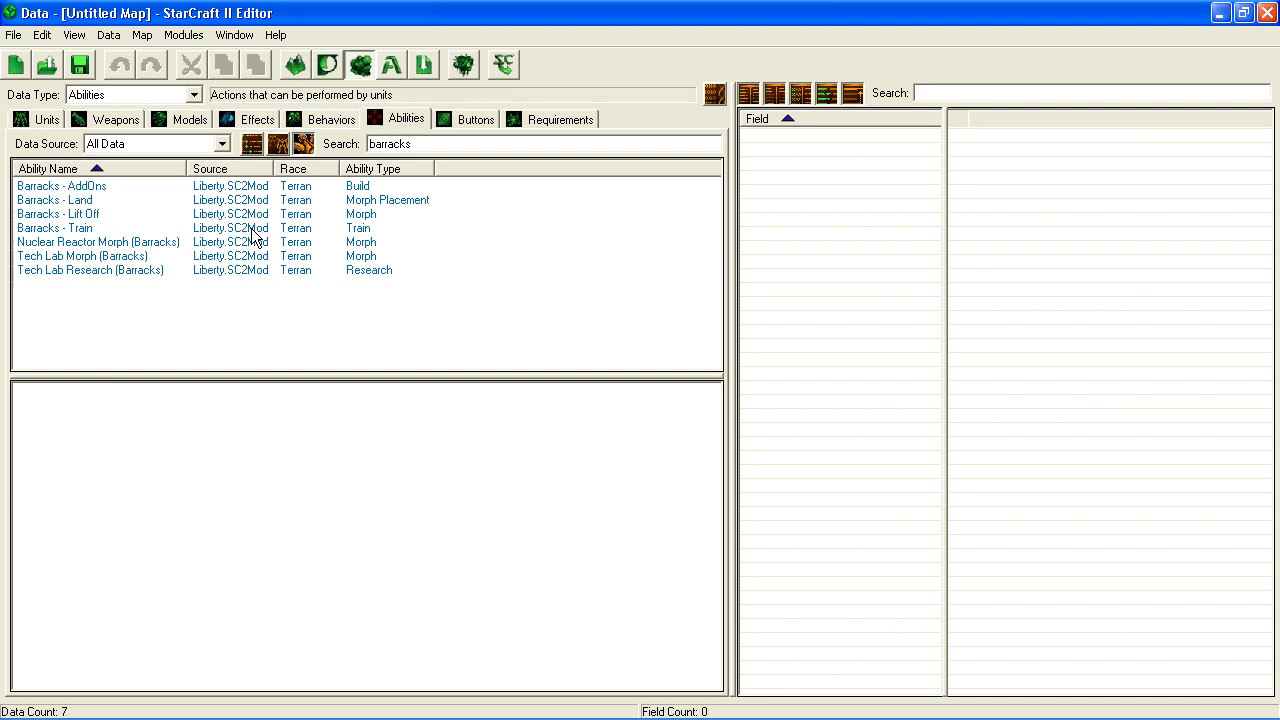
Open the Barracks - Train ability to see its Ghost, Marauder, Marine and Reaper entries
{"action": "left_click", "coordinate": [88, 229]}
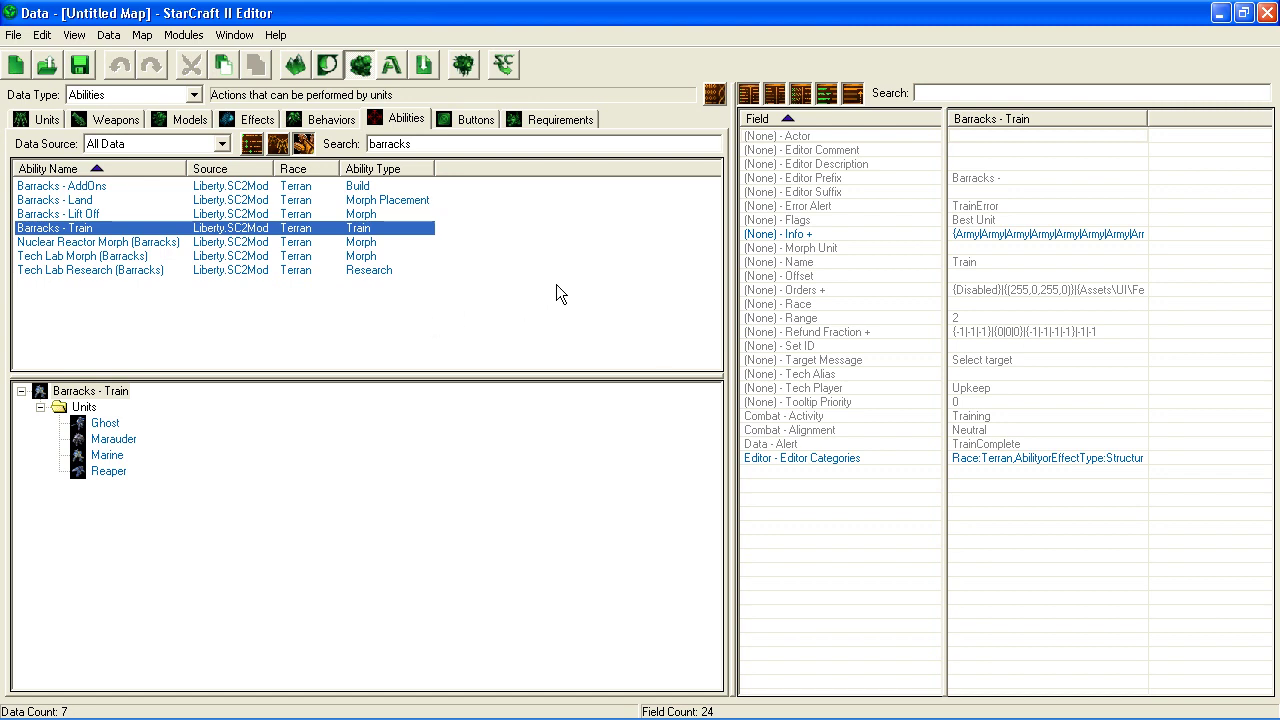
Browse the barracks Requirements, Behaviors and Effects lists, ending back on Abilities
{"action": "left_click", "coordinate": [541, 123]}
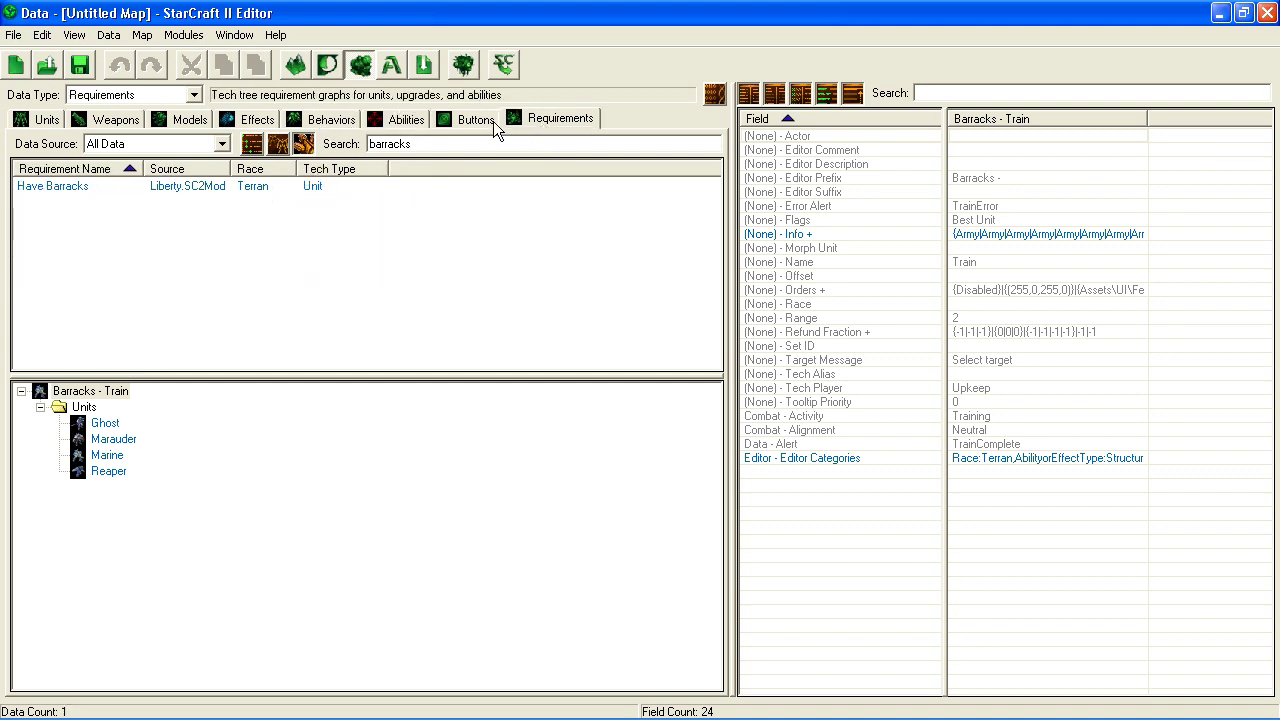
{"action": "left_click", "coordinate": [321, 126]}
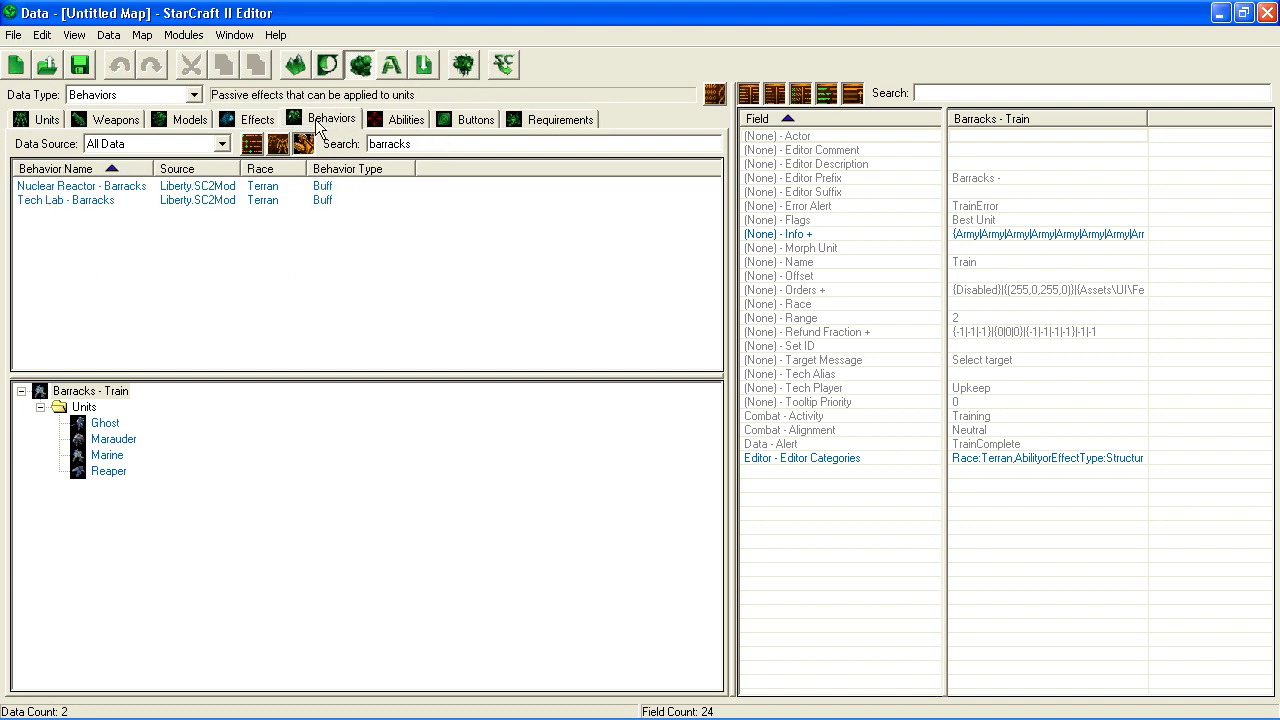
{"action": "left_click", "coordinate": [400, 122]}
{"action": "left_click", "coordinate": [268, 126]}
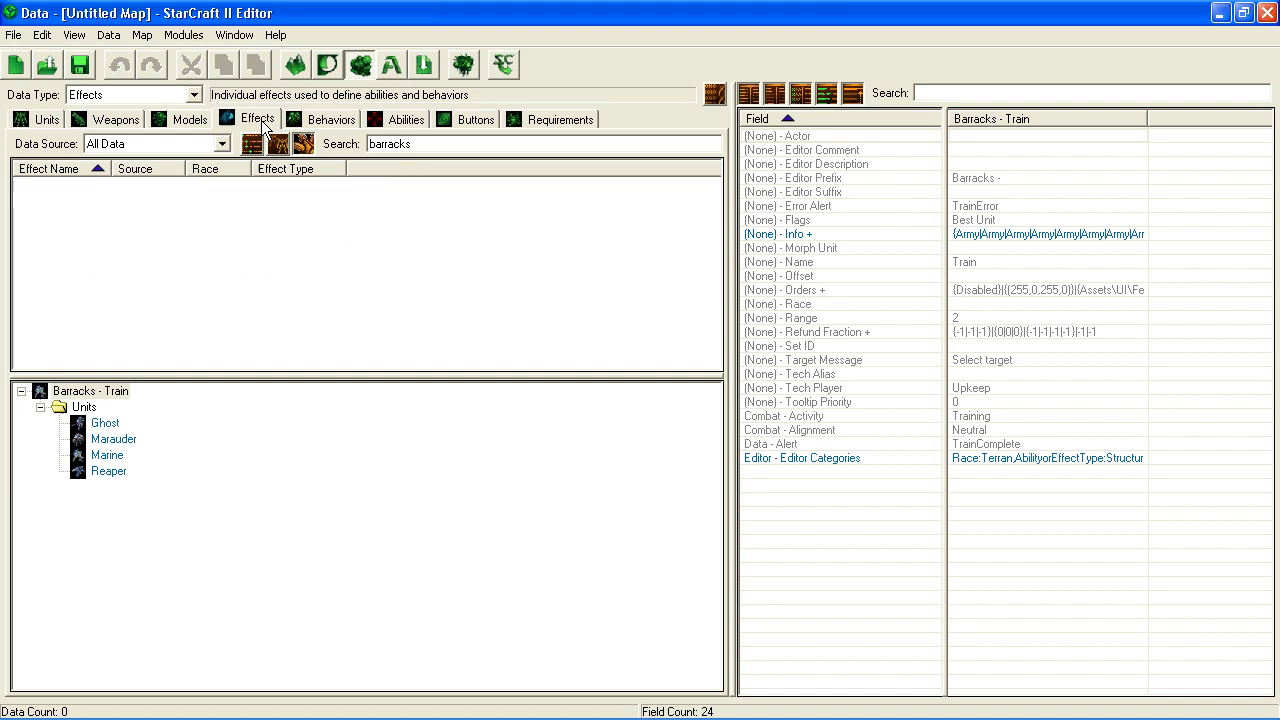
{"action": "left_click", "coordinate": [349, 122]}
{"action": "left_click", "coordinate": [400, 122]}
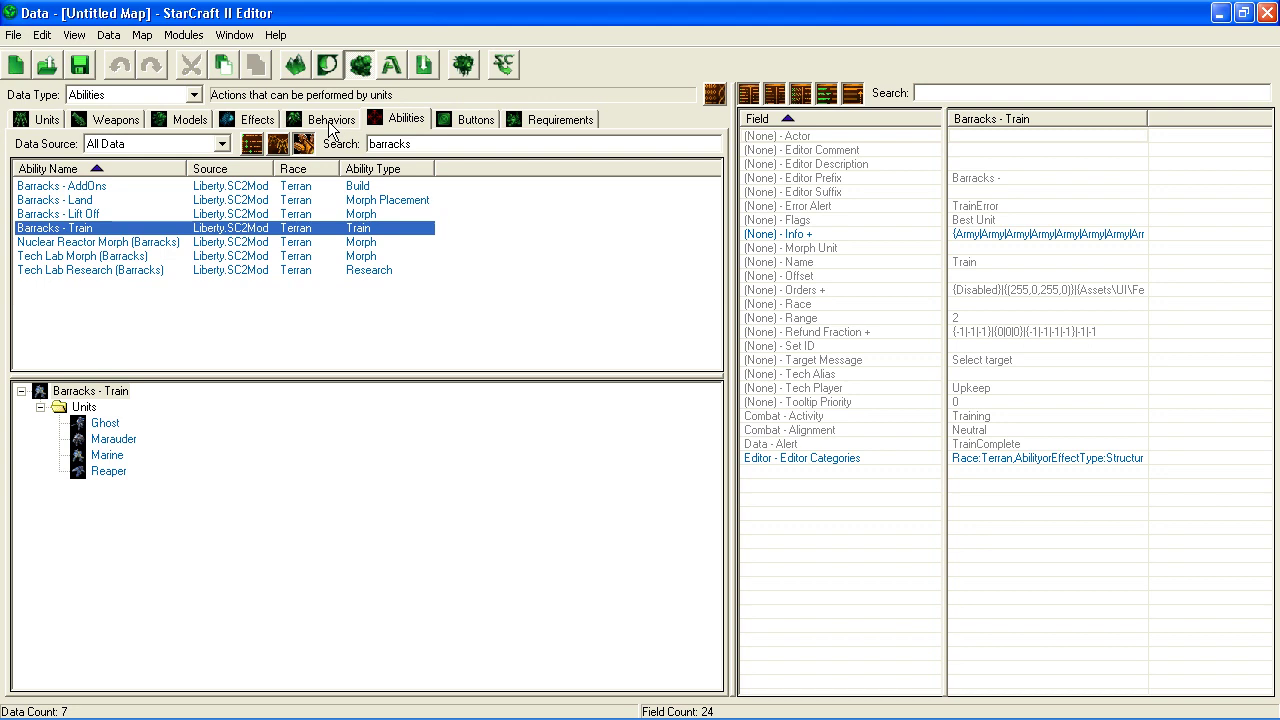
{"action": "left_click", "coordinate": [335, 124]}
{"action": "left_click", "coordinate": [400, 122]}
Check the Info field's editing options, then open Nuclear Reactor Morph (Barracks)
{"action": "left_click", "coordinate": [975, 241]}
{"action": "left_click", "coordinate": [969, 236]}
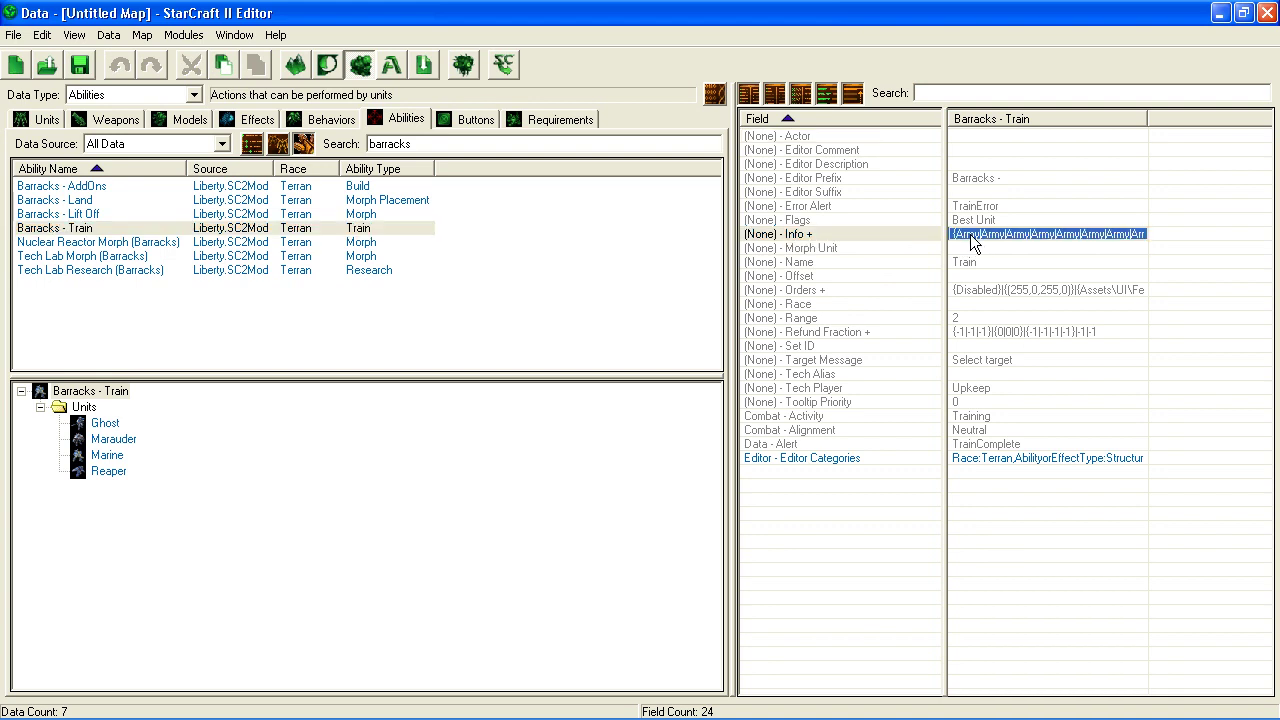
{"action": "right_click", "coordinate": [969, 240]}
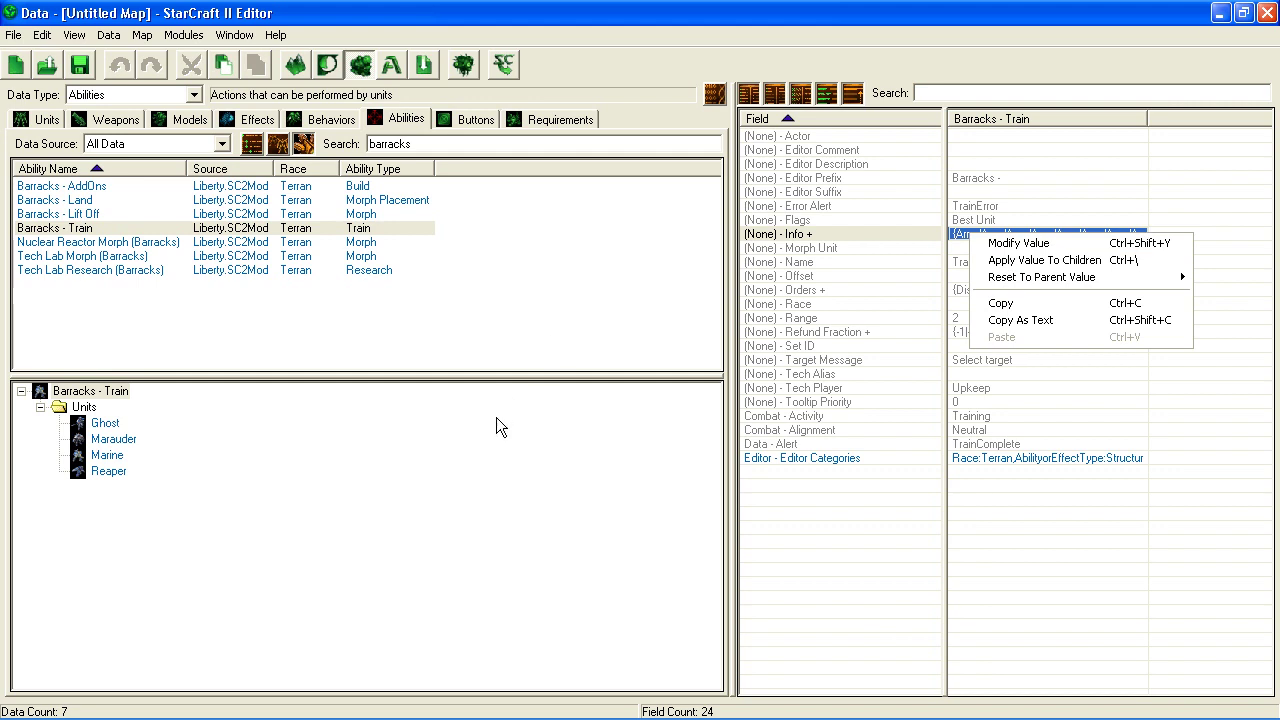
{"action": "left_click", "coordinate": [515, 539]}
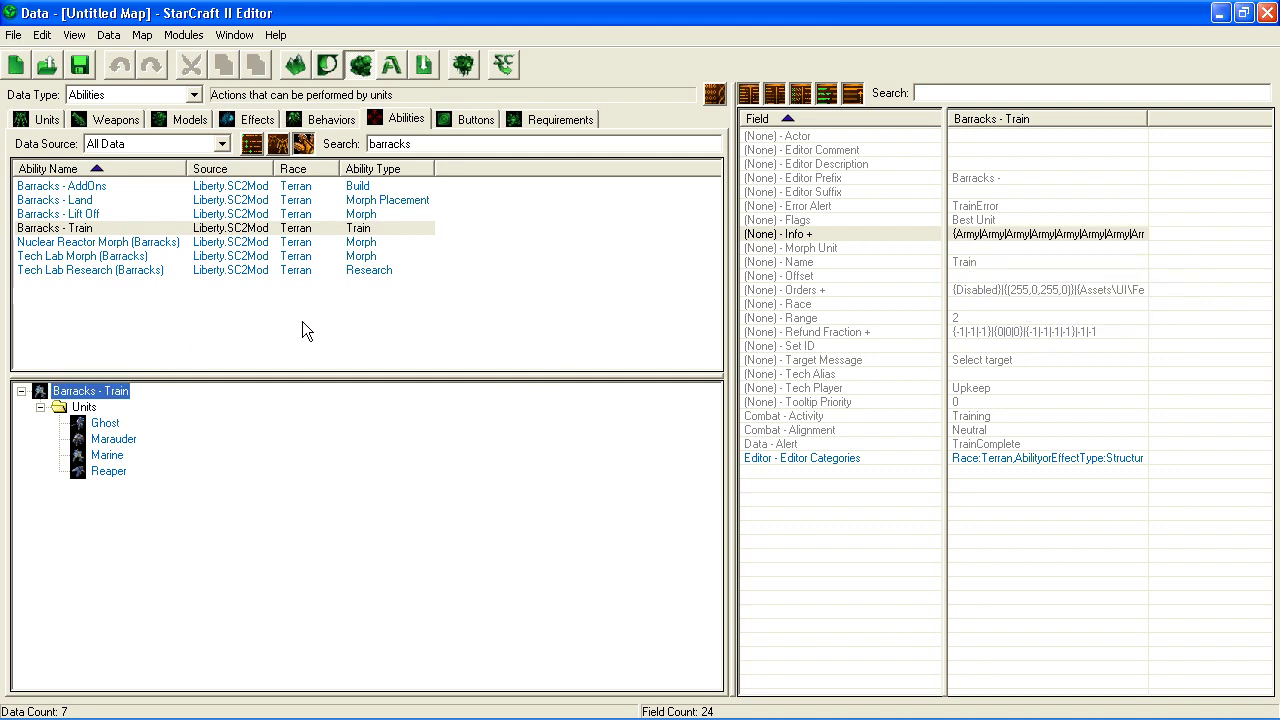
{"action": "left_click", "coordinate": [98, 248]}
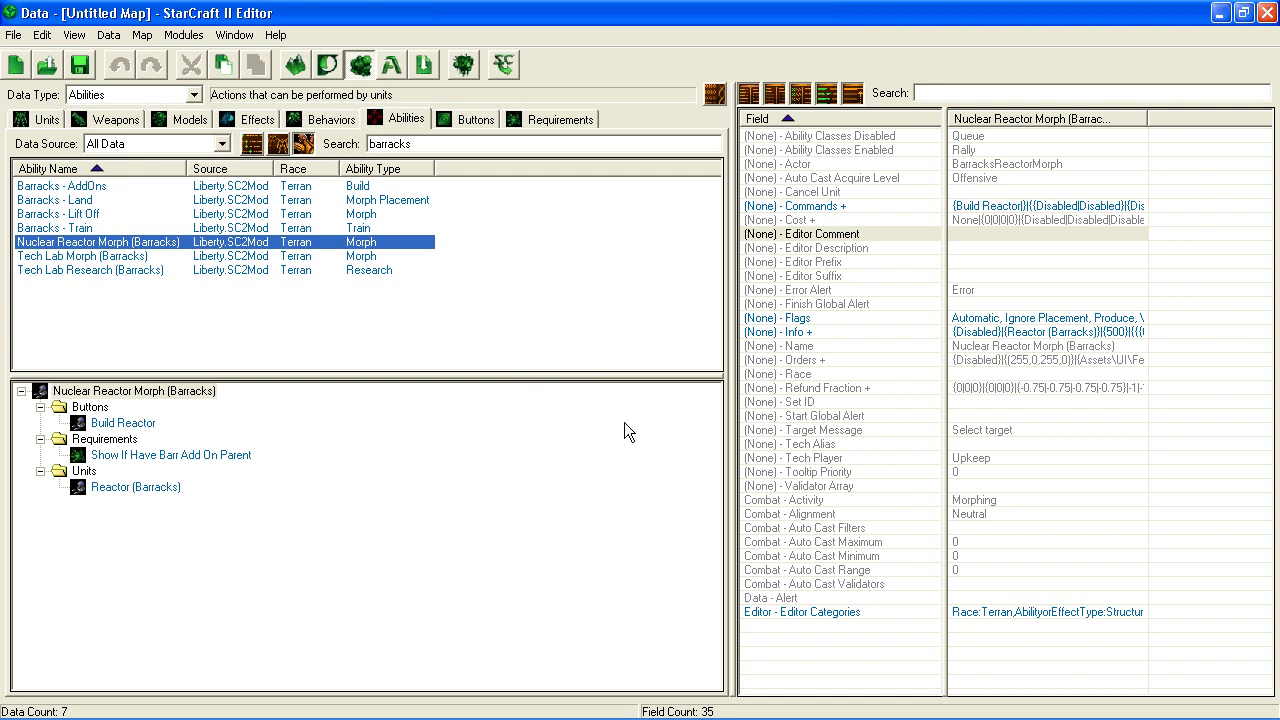
View the Barracks - Land ability, then return to Barracks - Train
{"action": "left_click", "coordinate": [110, 199]}
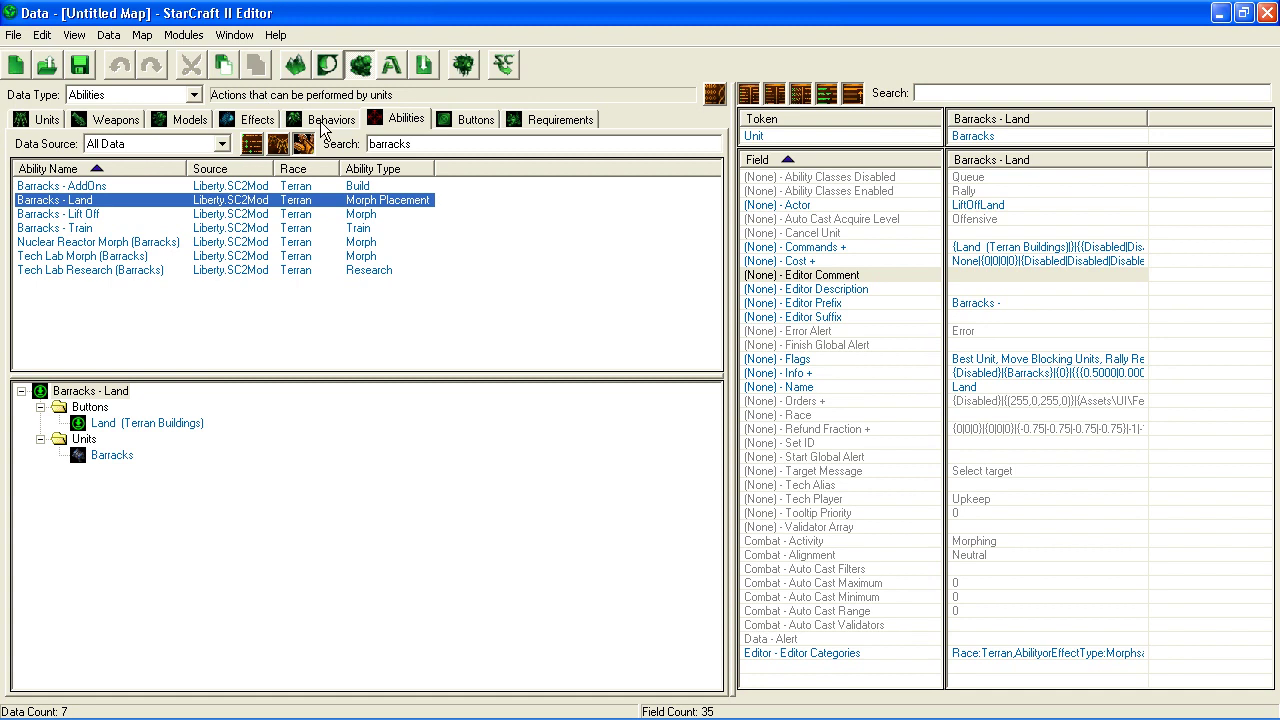
{"action": "left_click", "coordinate": [233, 228]}
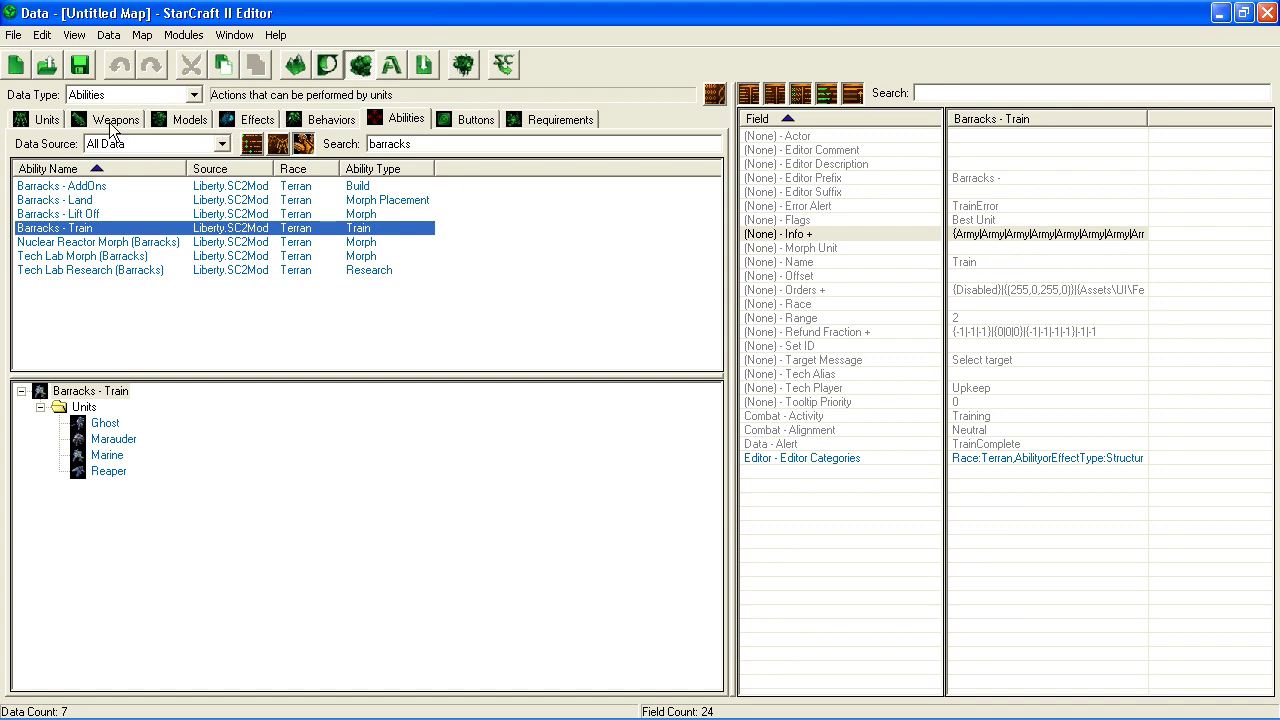
In the barracks Units list, open the Barracks Command Card value and cancel without changes
{"action": "left_click", "coordinate": [30, 122]}
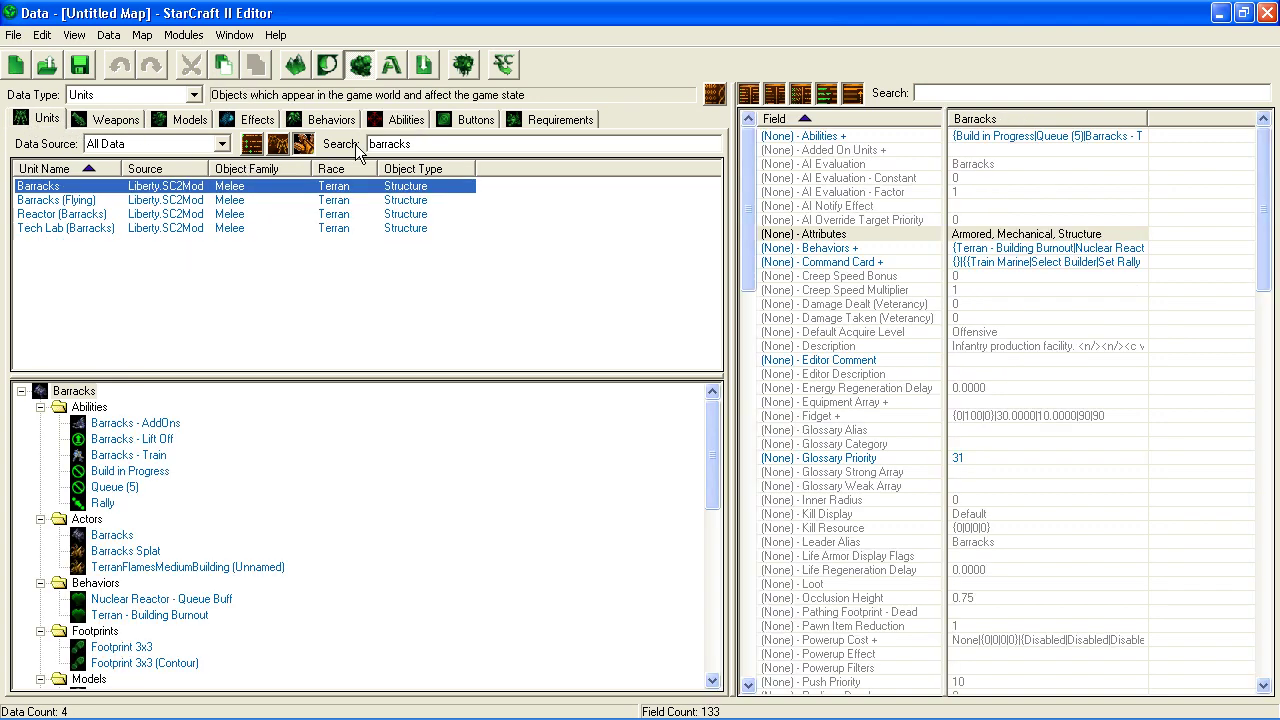
{"action": "right_click", "coordinate": [1043, 264]}
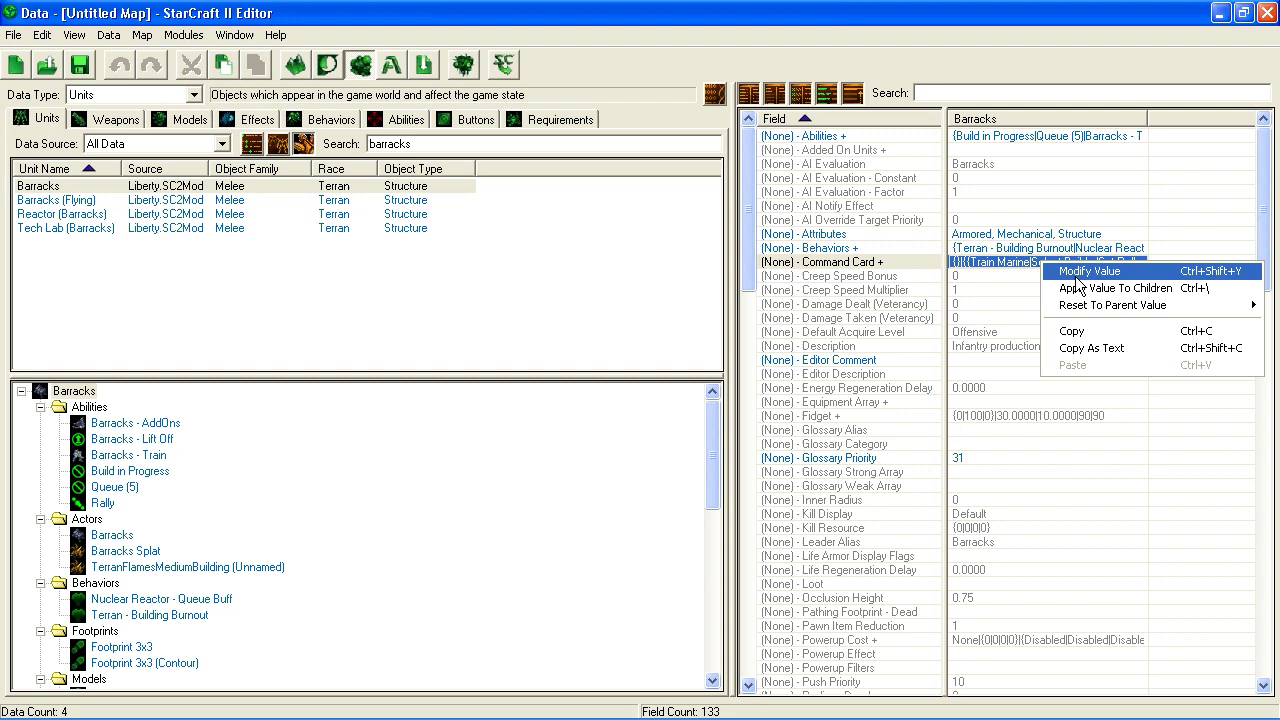
{"action": "left_click", "coordinate": [1078, 273]}
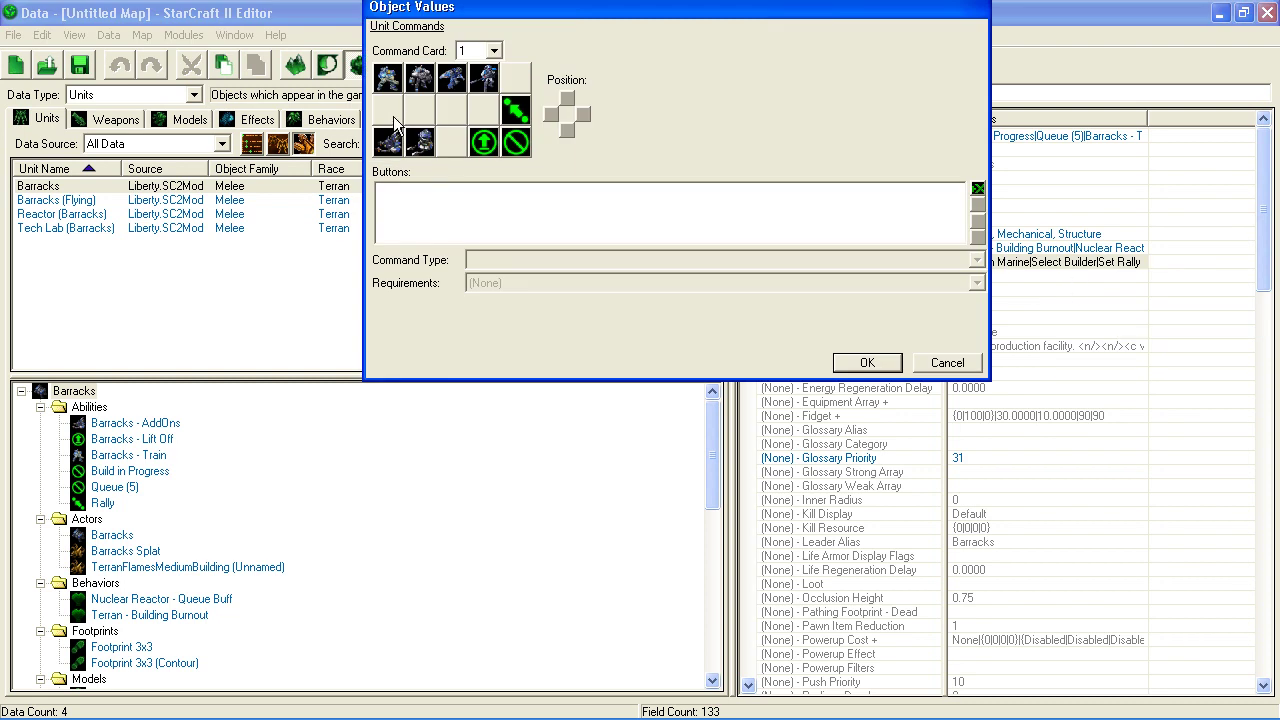
{"action": "left_click", "coordinate": [947, 363]}
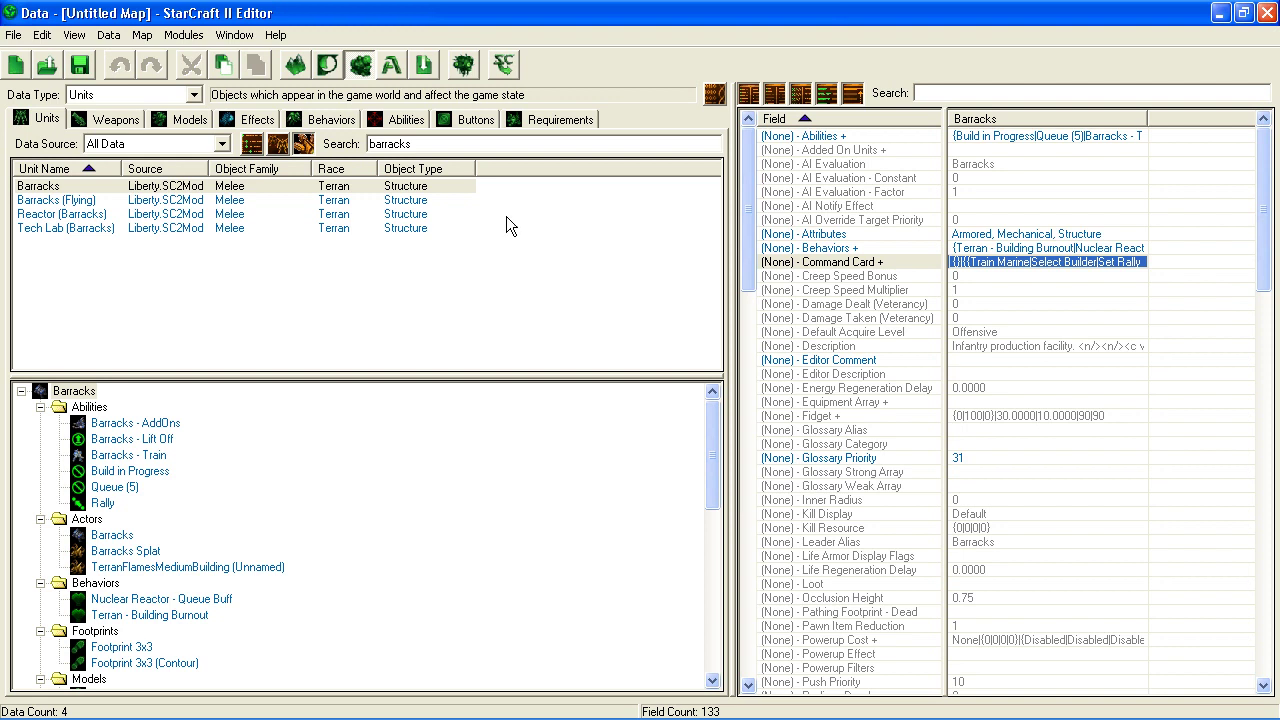
Close the Messages window from its taskbar button, leaving the barracks search visible
{"action": "left_click", "coordinate": [461, 119]}
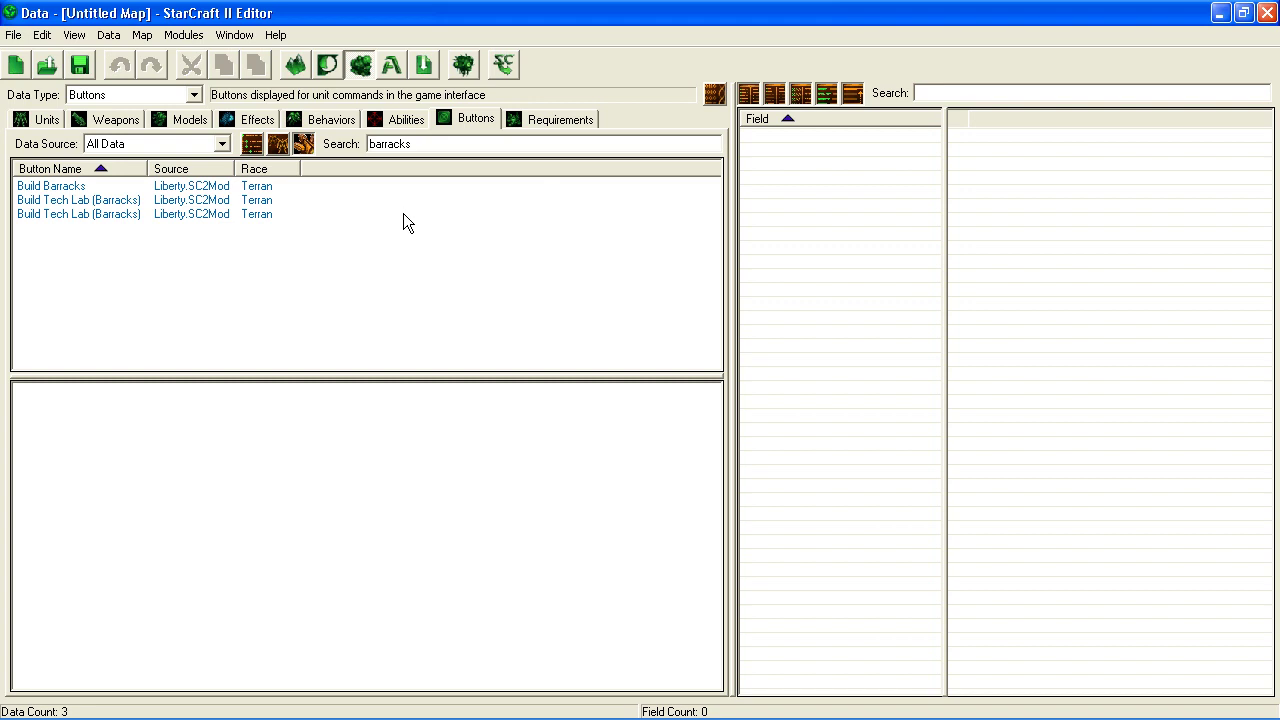
{"action": "mouse_move", "coordinate": [665, 712]}
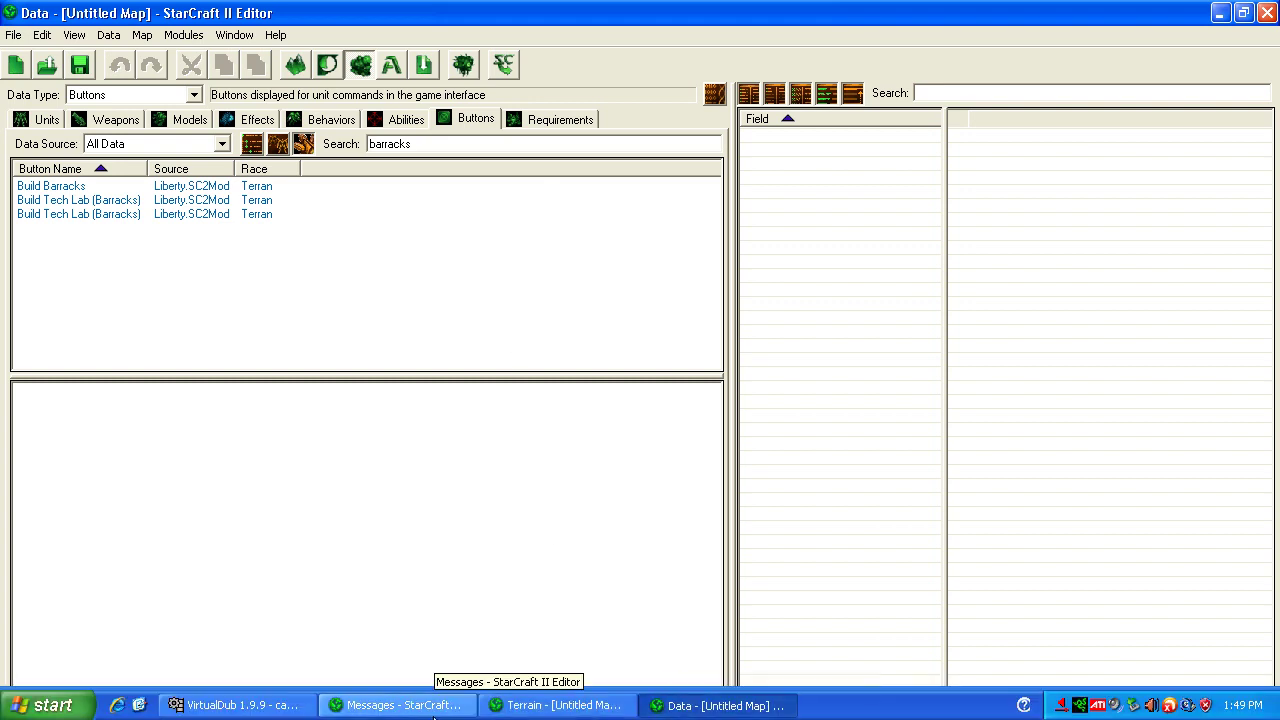
{"action": "right_click", "coordinate": [423, 705]}
{"action": "left_click", "coordinate": [445, 695]}
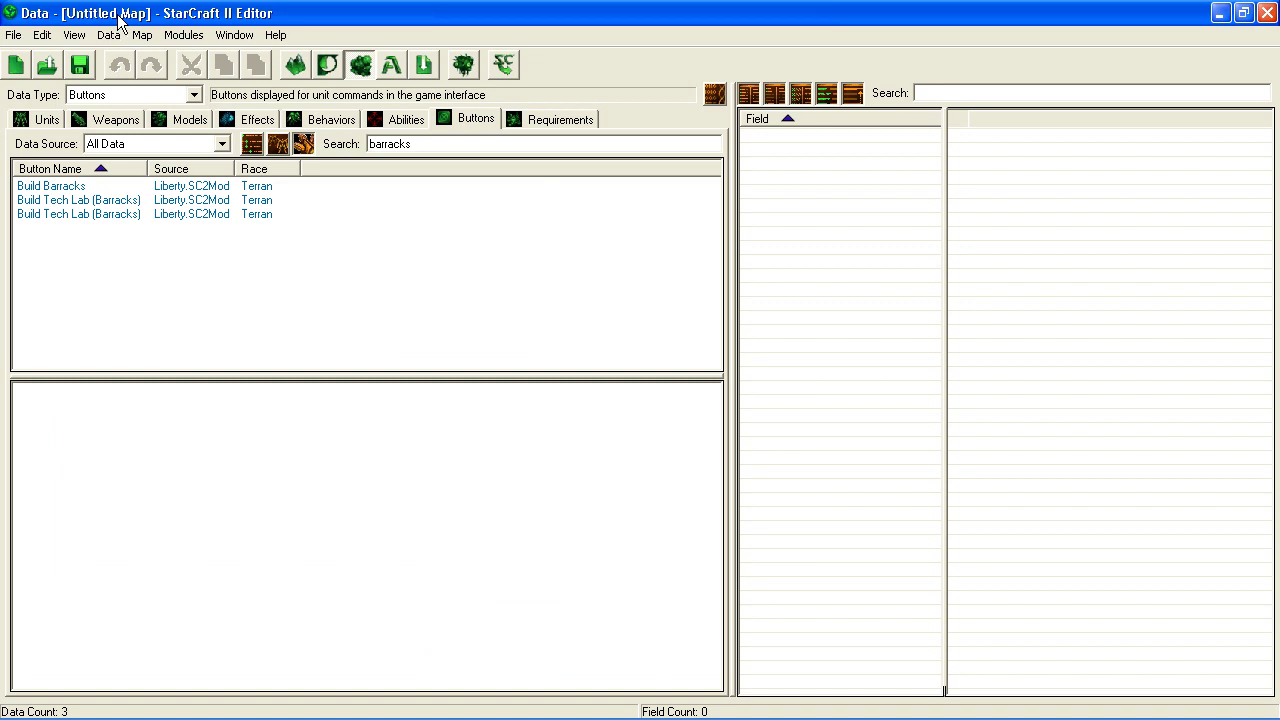
{"action": "mouse_move", "coordinate": [678, 716]}
Search Units for 'sc', select SCV, and bring up its Command Card field options
{"action": "double_click", "coordinate": [463, 145]}
{"action": "left_click", "coordinate": [56, 121]}
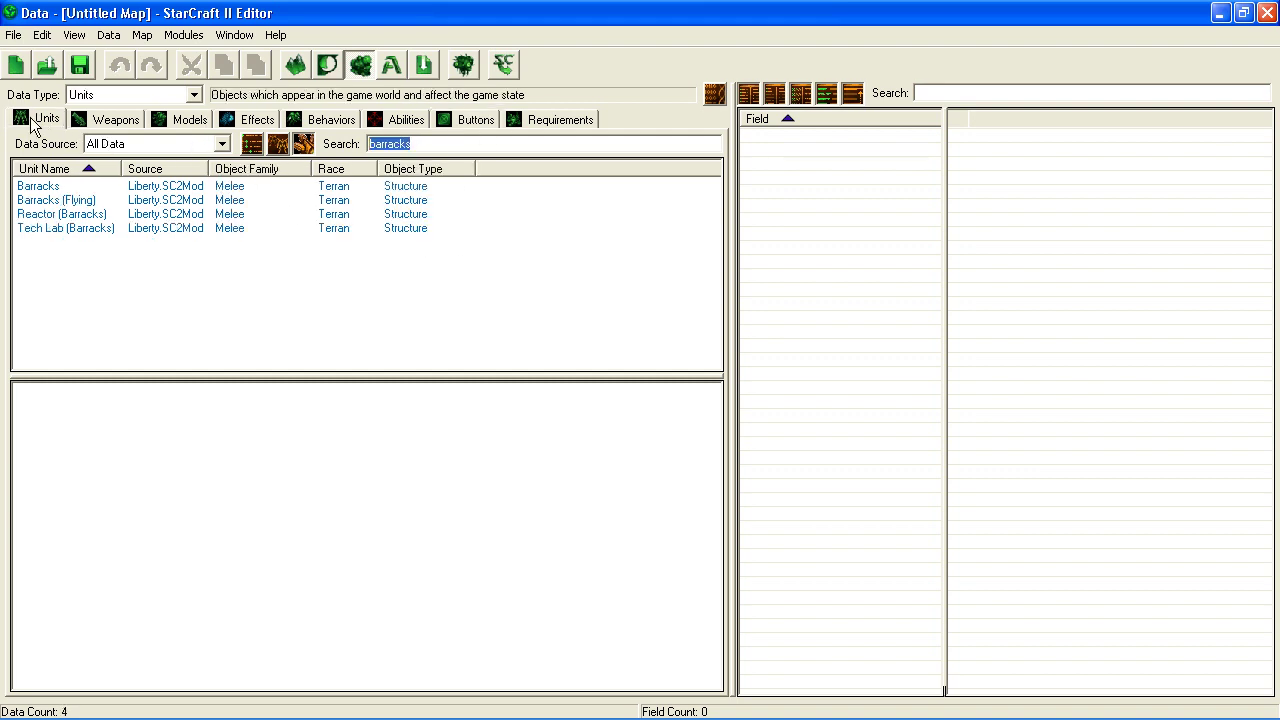
{"action": "type", "text": "scv"}
{"action": "left_click", "coordinate": [143, 188]}
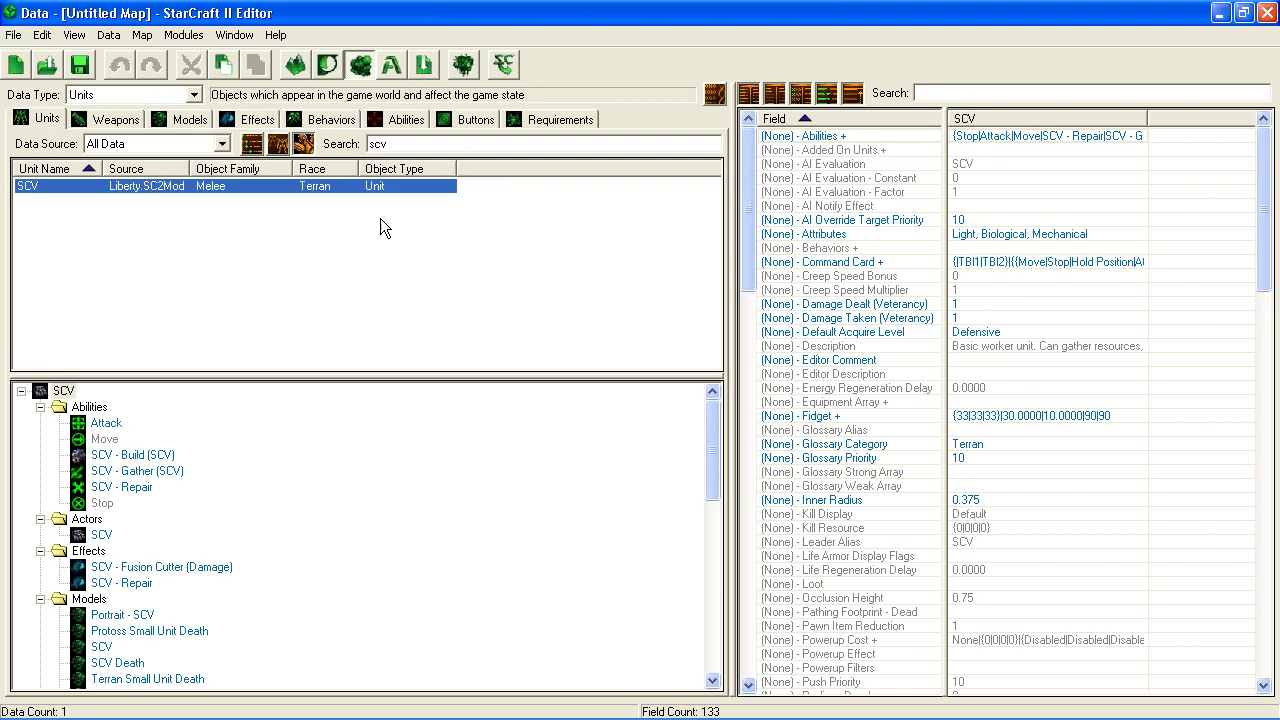
{"action": "right_click", "coordinate": [989, 264]}
Open the SCV command card, glance at card 2, then view Build Structure's Submenu settings
{"action": "left_click", "coordinate": [1040, 274]}
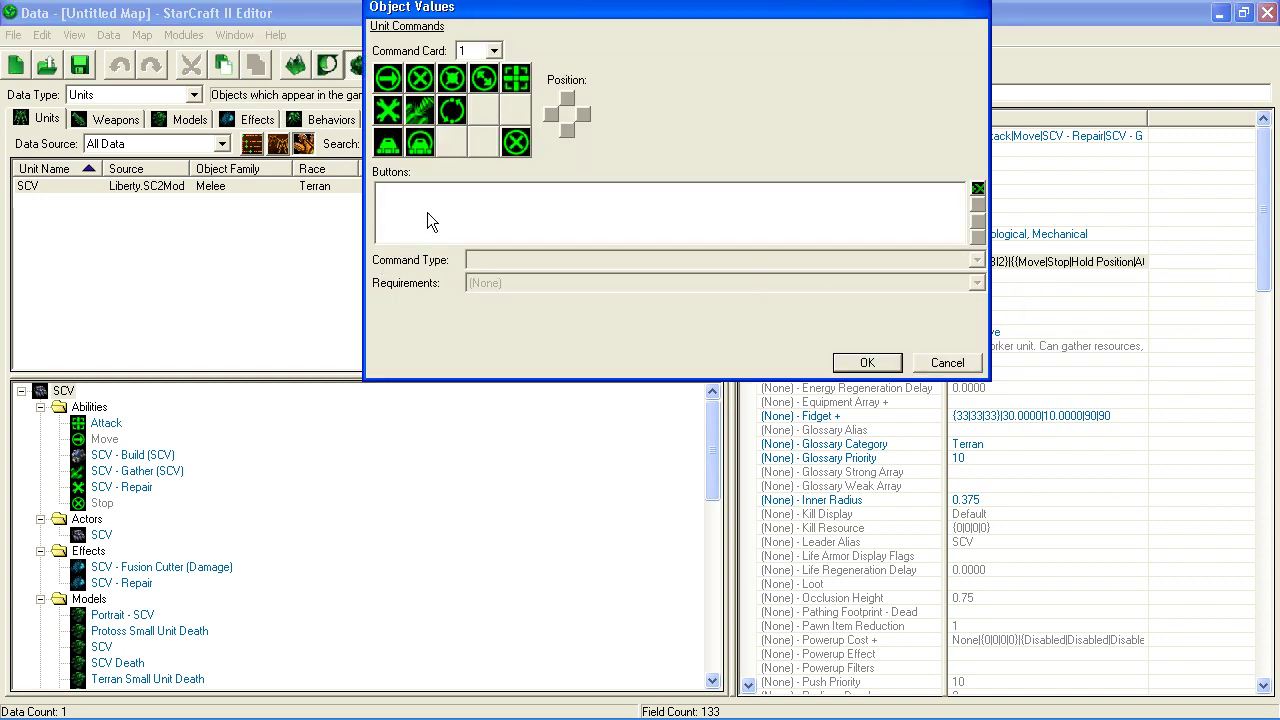
{"action": "left_click", "coordinate": [493, 51]}
{"action": "left_click", "coordinate": [463, 81]}
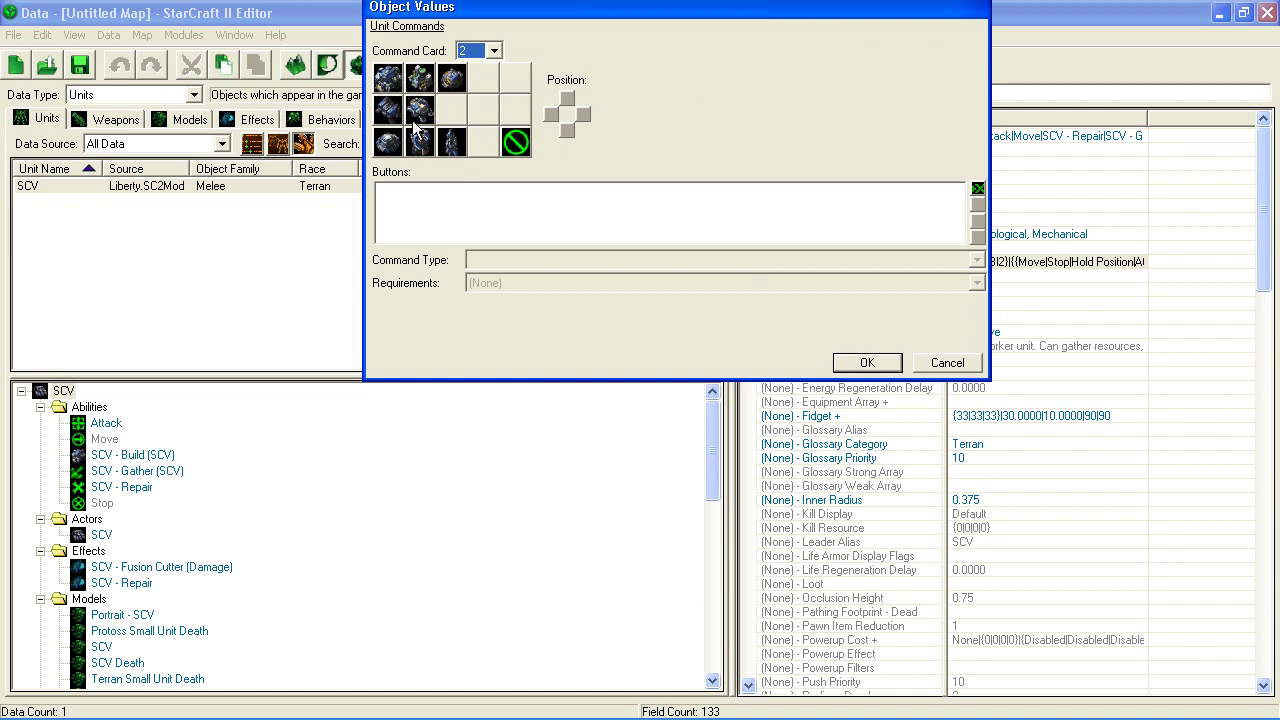
{"action": "key", "text": "Up"}
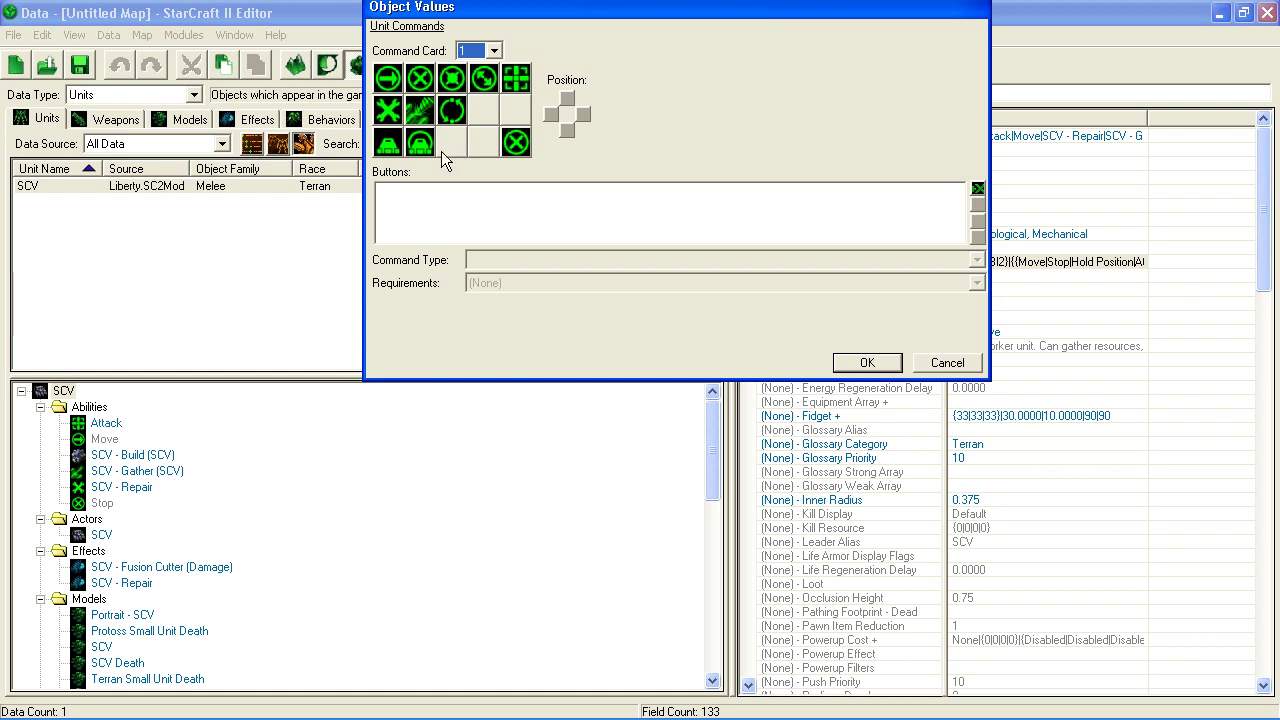
{"action": "left_click", "coordinate": [388, 143]}
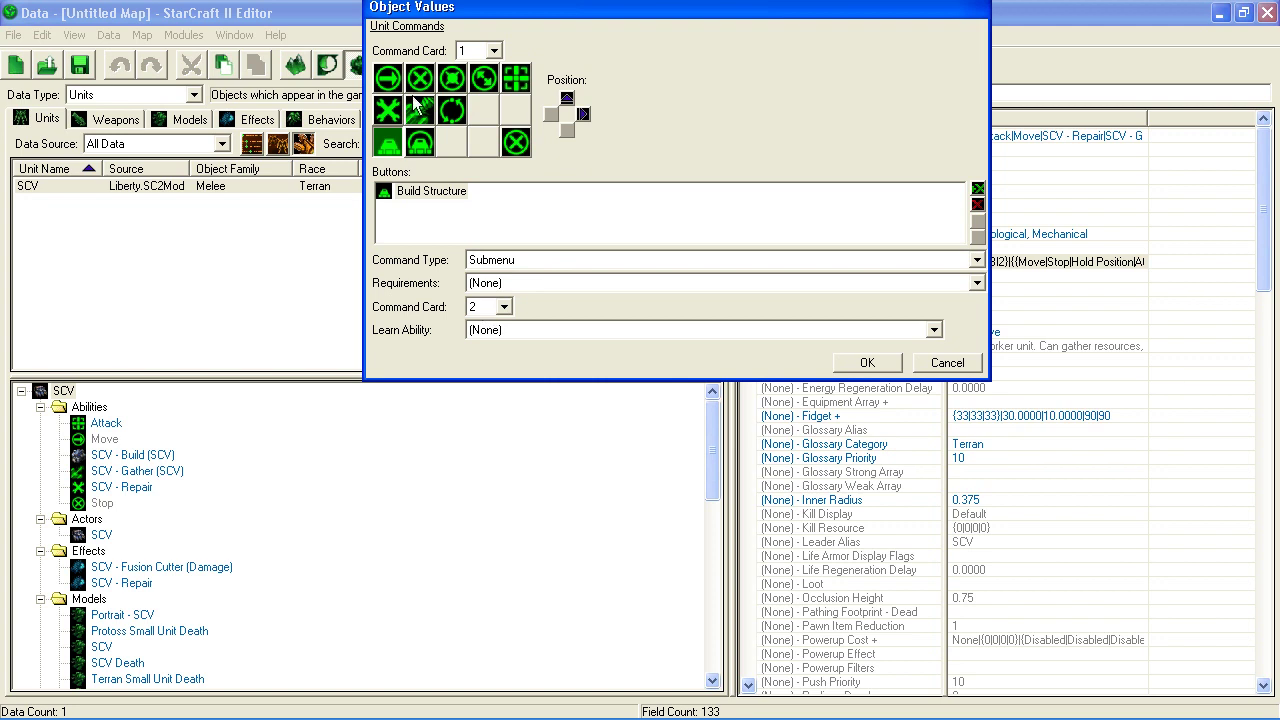
Switch the SCV to command card 2, inspect its Cancel button, then go back to card 1
{"action": "left_click", "coordinate": [494, 50]}
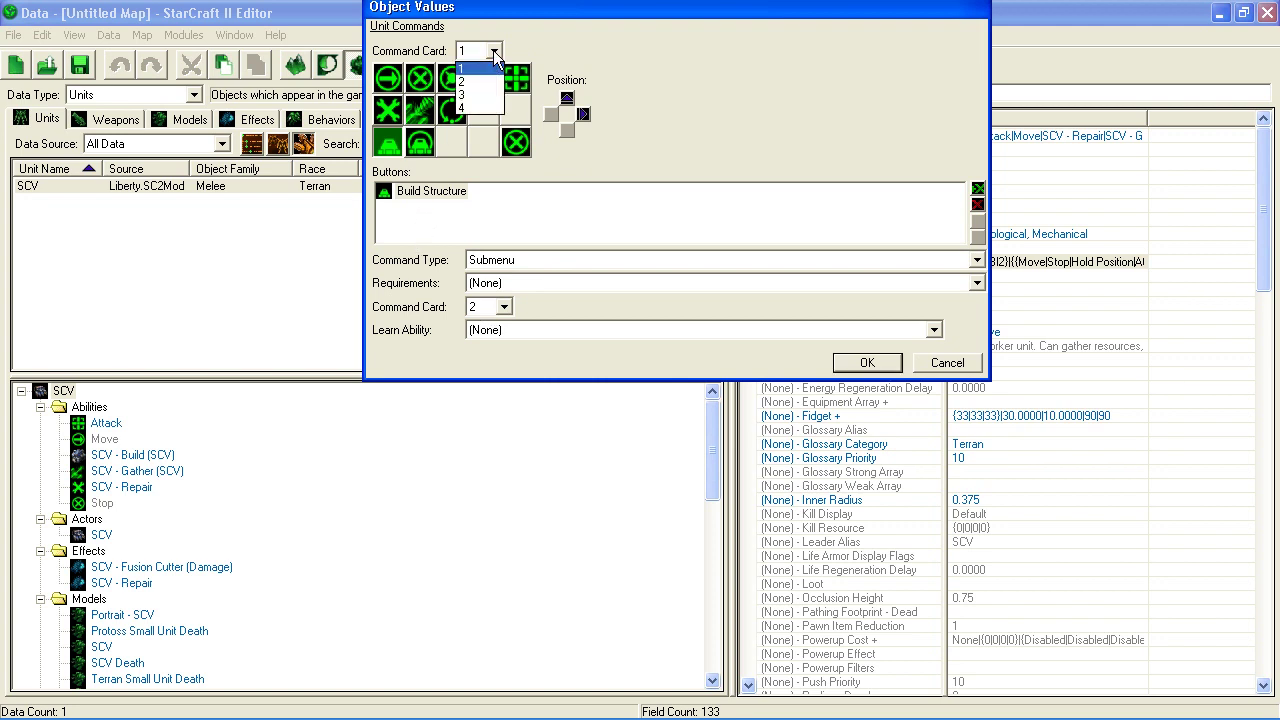
{"action": "left_click", "coordinate": [483, 86]}
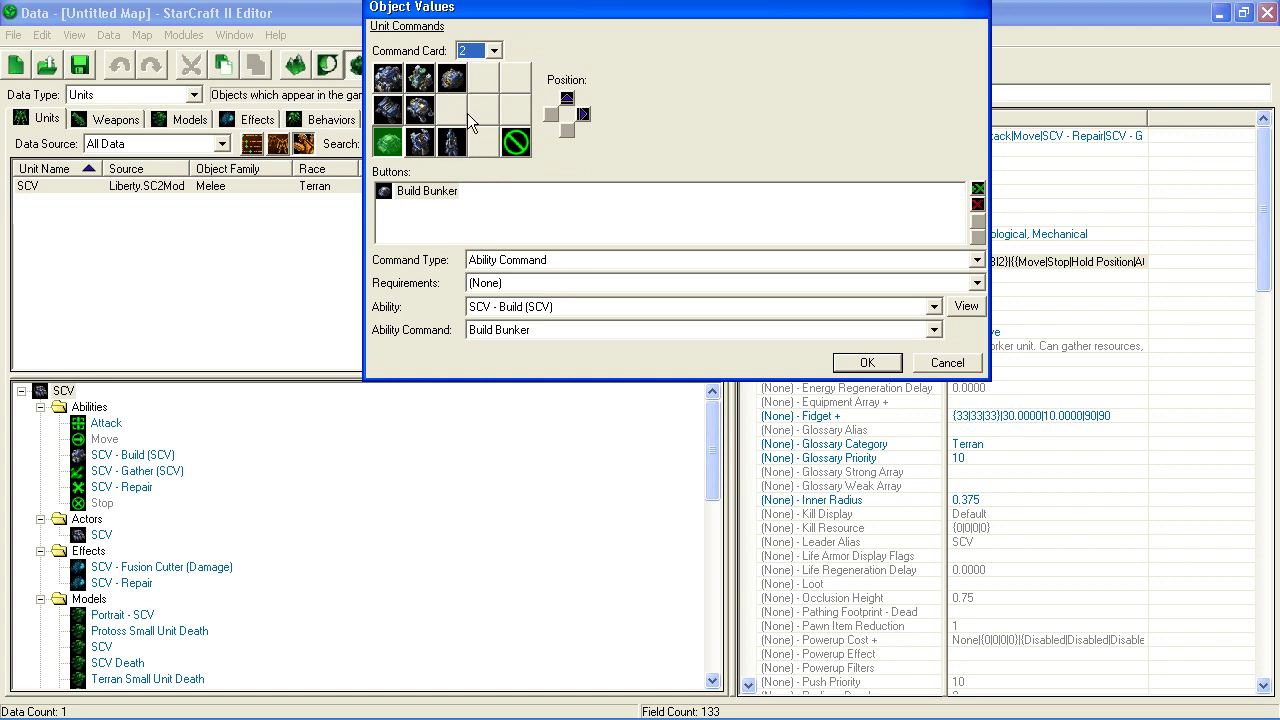
{"action": "left_click", "coordinate": [513, 142]}
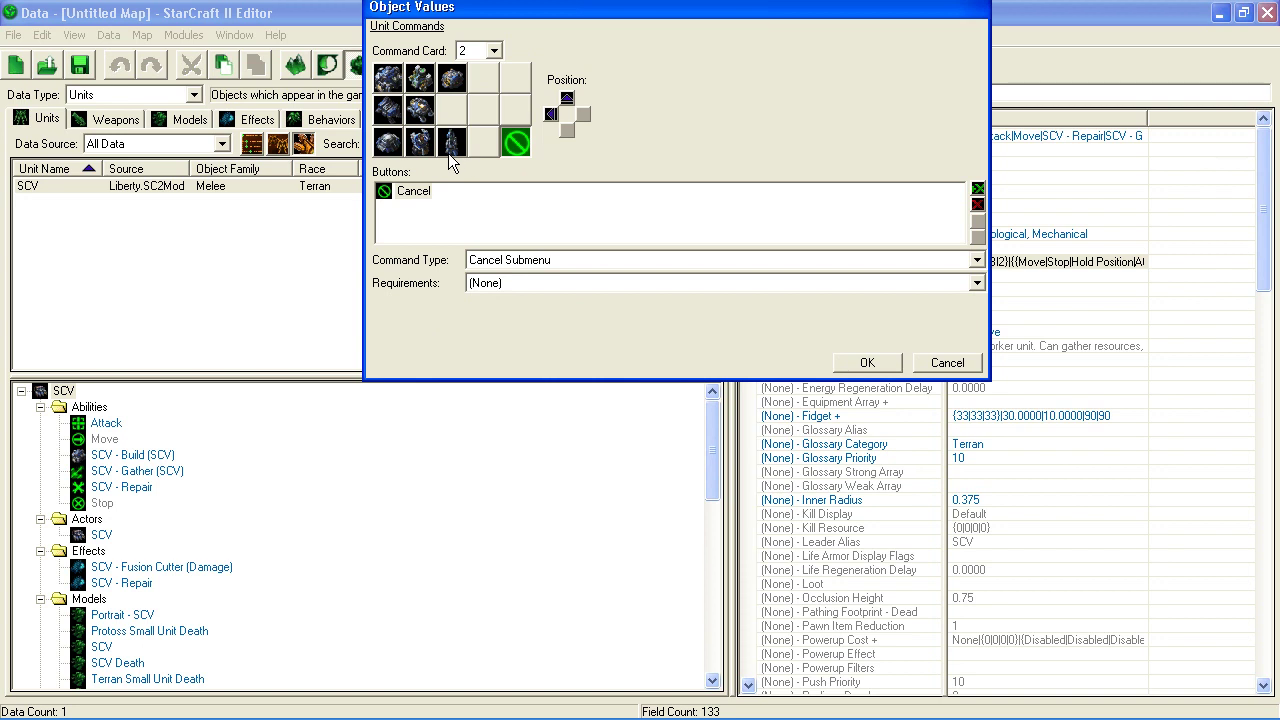
{"action": "left_click", "coordinate": [493, 51]}
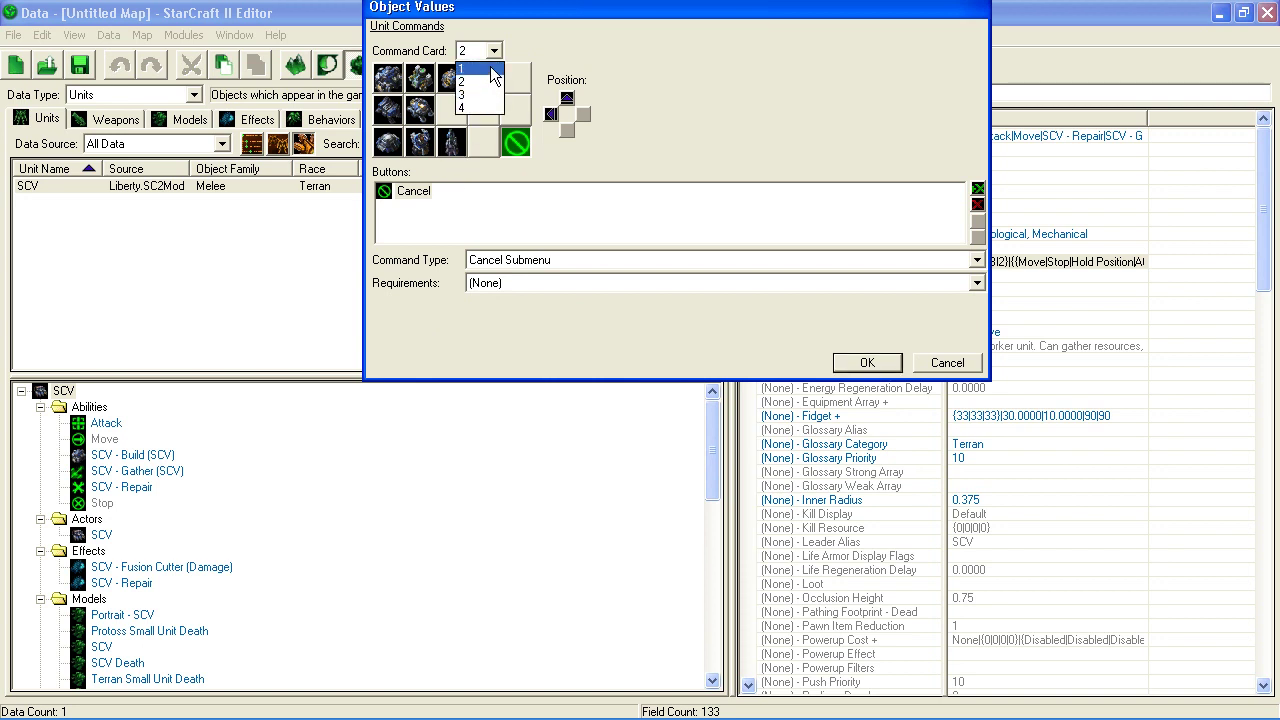
{"action": "left_click", "coordinate": [495, 70]}
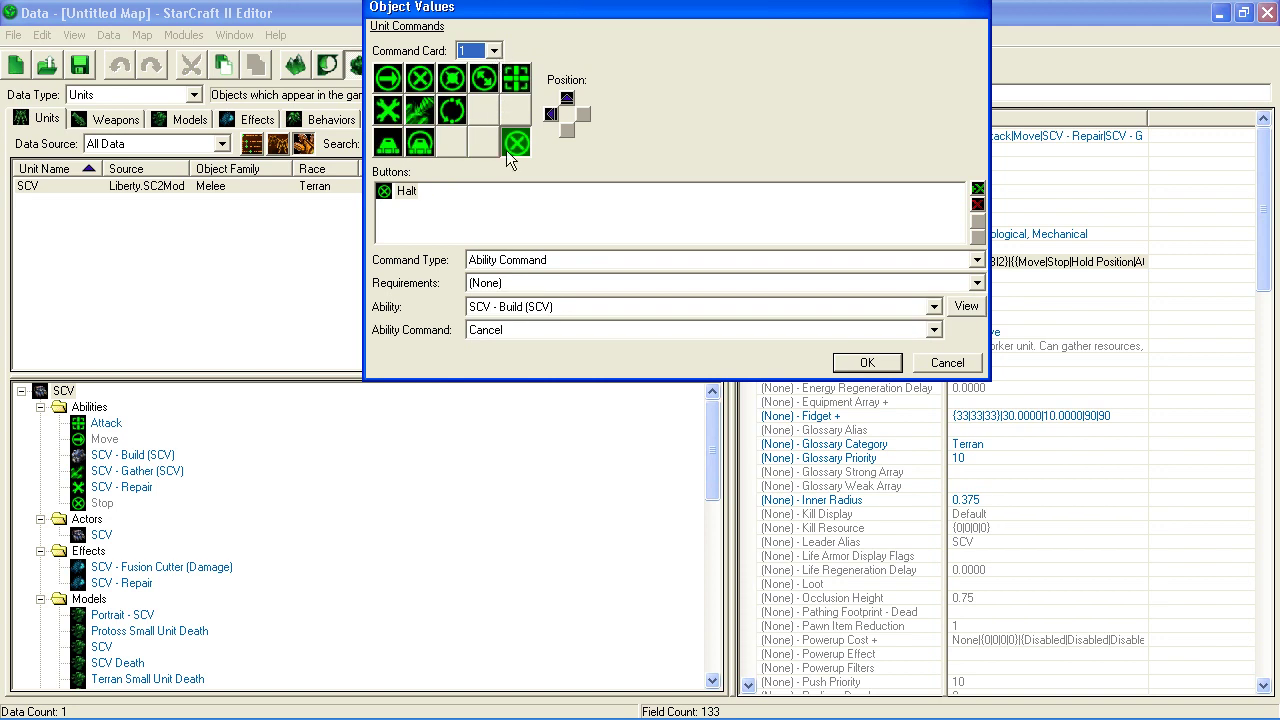
Browse the SCV's command cards 3, 4, 2 and 4, ending on card 1
{"action": "left_click", "coordinate": [494, 51]}
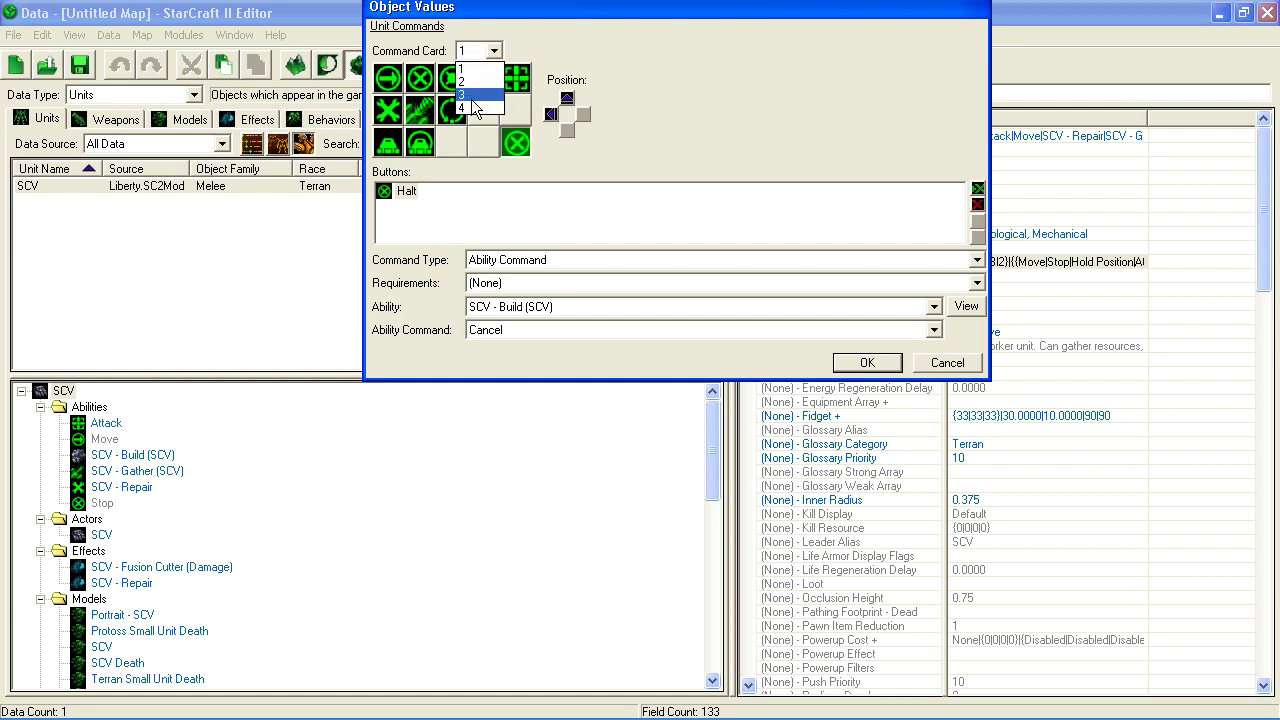
{"action": "left_click", "coordinate": [471, 96]}
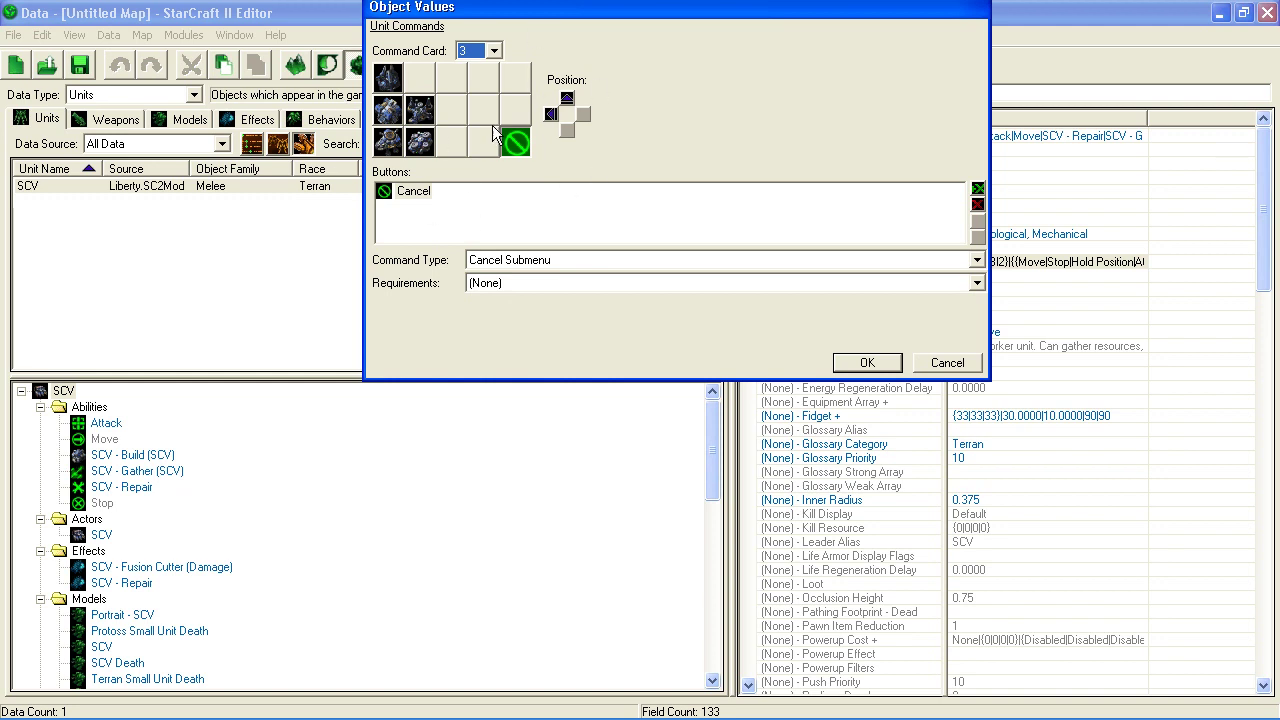
{"action": "left_click", "coordinate": [493, 51]}
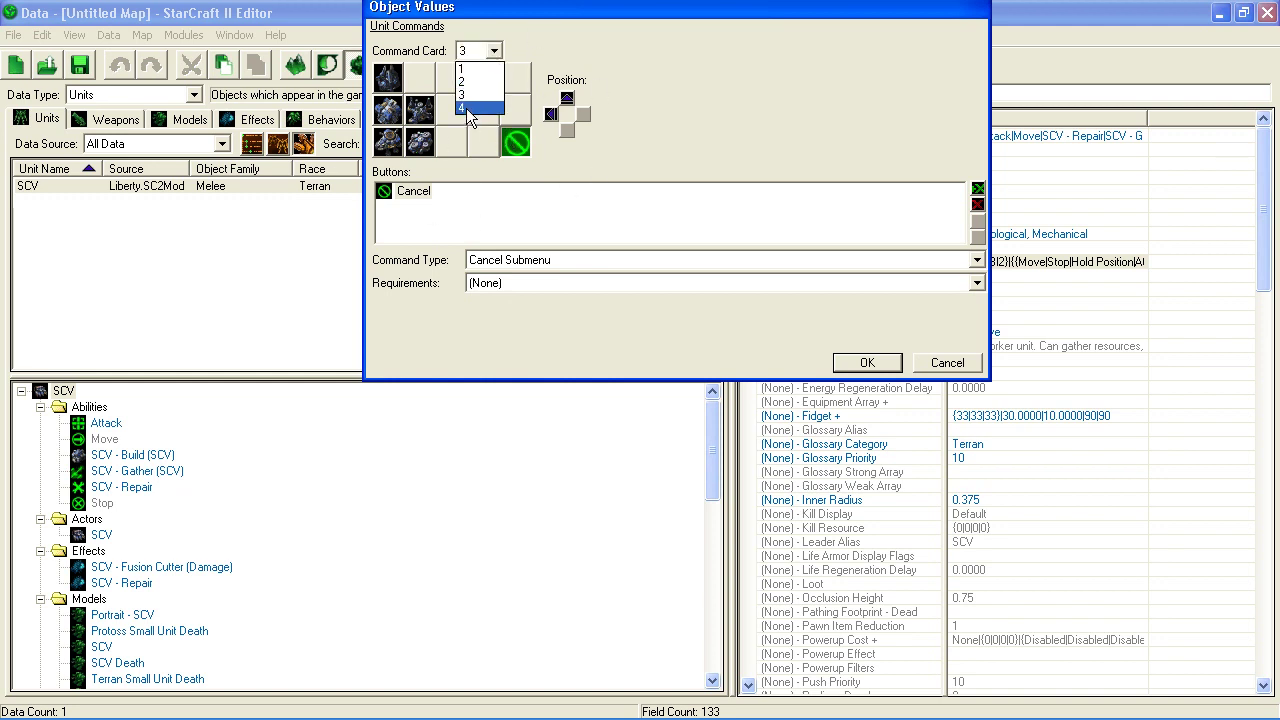
{"action": "left_click", "coordinate": [468, 108]}
{"action": "left_click", "coordinate": [494, 56]}
{"action": "left_click", "coordinate": [488, 82]}
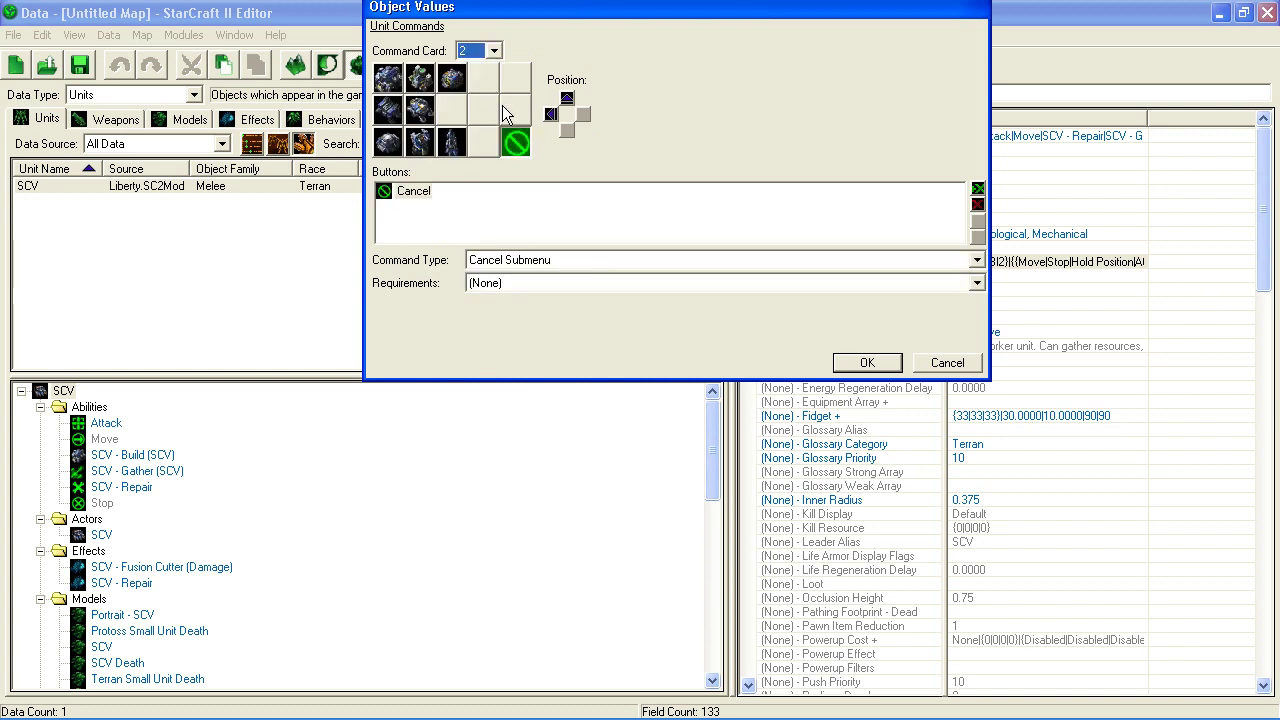
{"action": "left_click", "coordinate": [490, 53]}
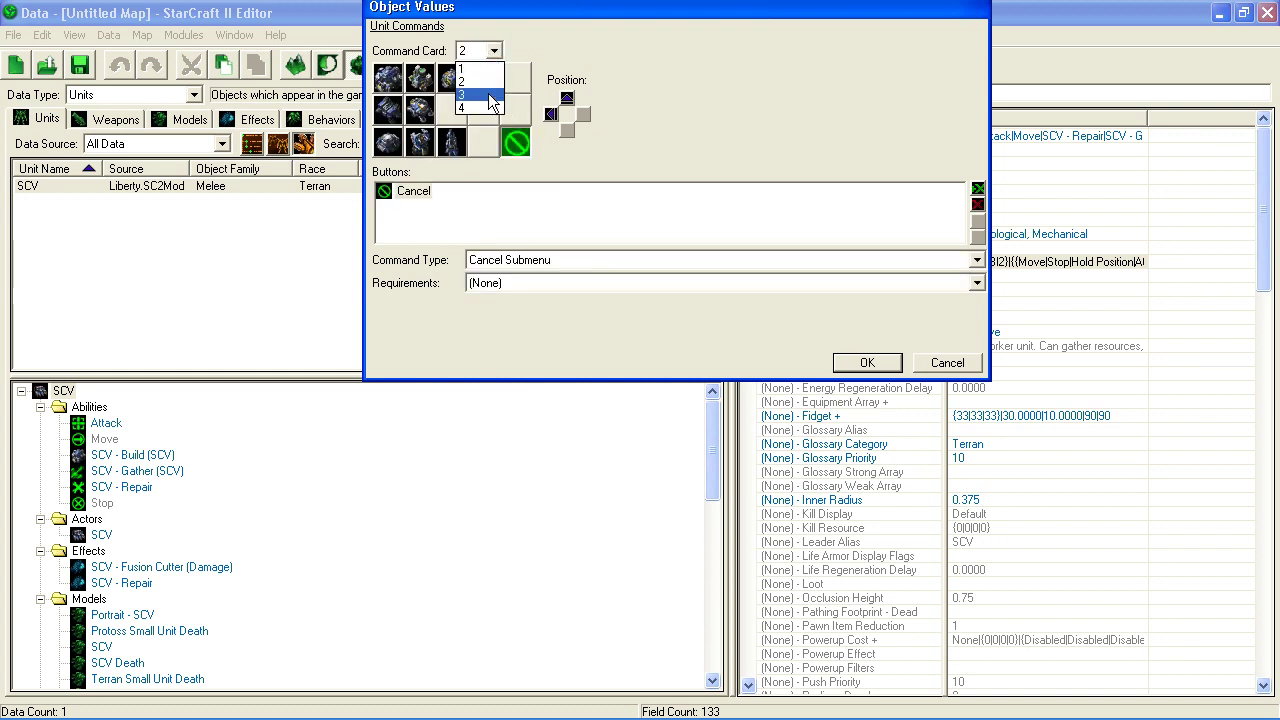
{"action": "left_click", "coordinate": [485, 108]}
{"action": "left_click", "coordinate": [493, 52]}
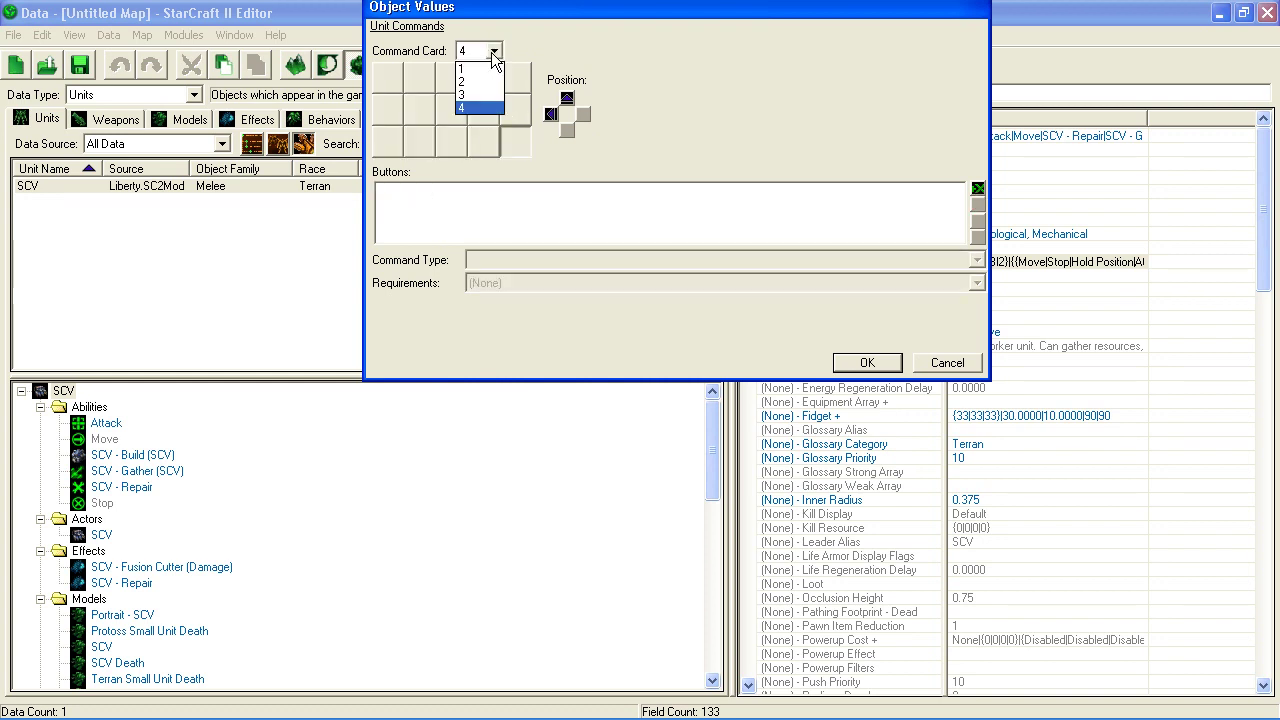
{"action": "left_click", "coordinate": [480, 70]}
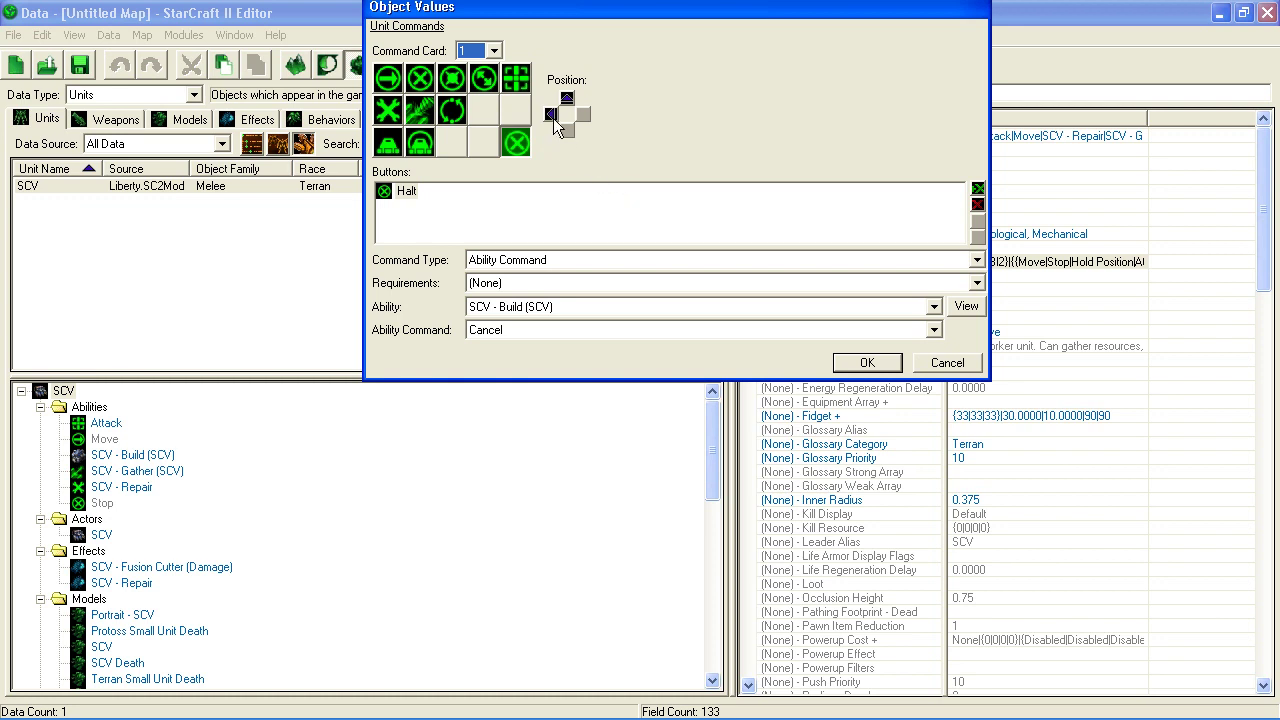
Step through command cards 2, 3 and 4 once more
{"action": "left_click", "coordinate": [493, 50]}
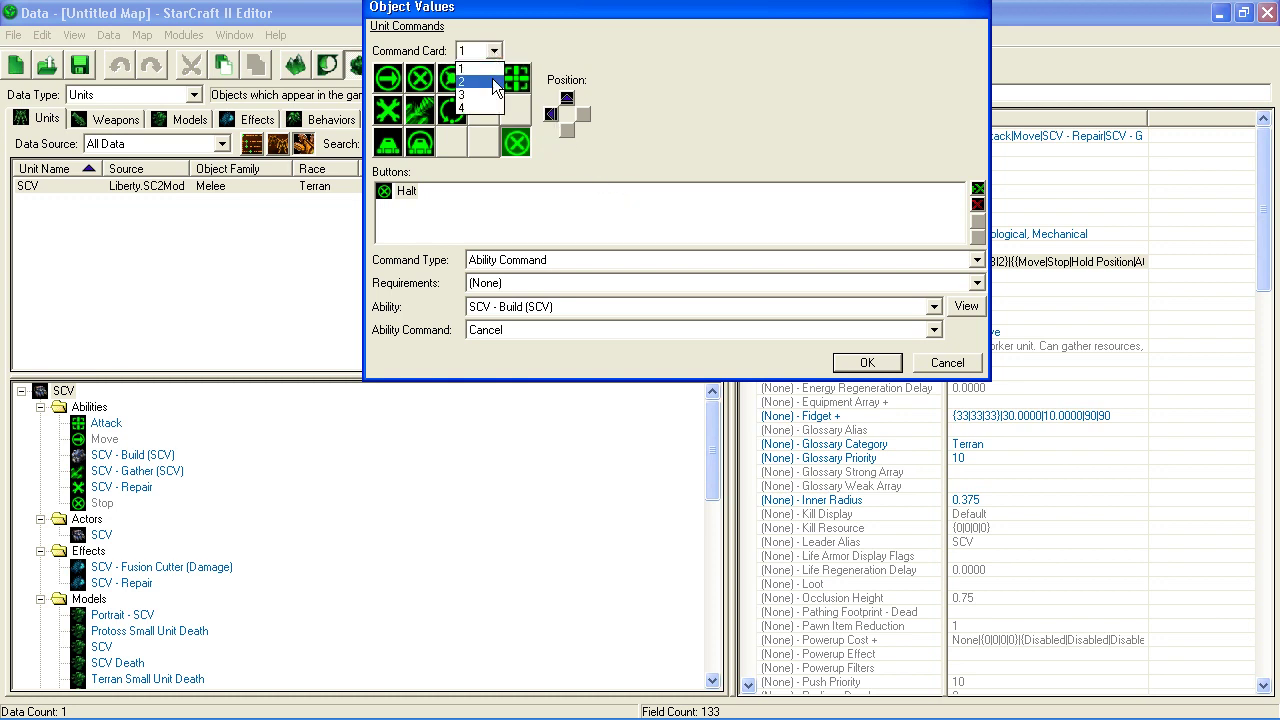
{"action": "left_click", "coordinate": [491, 82]}
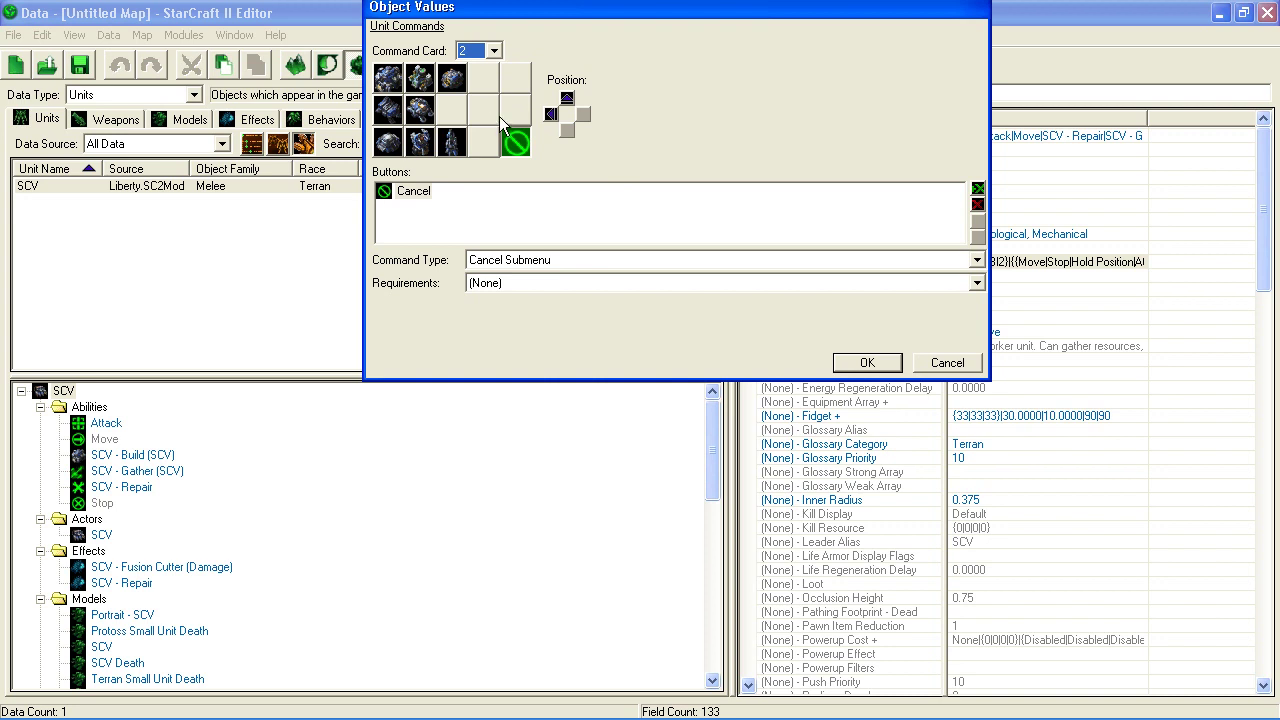
{"action": "left_click", "coordinate": [493, 50]}
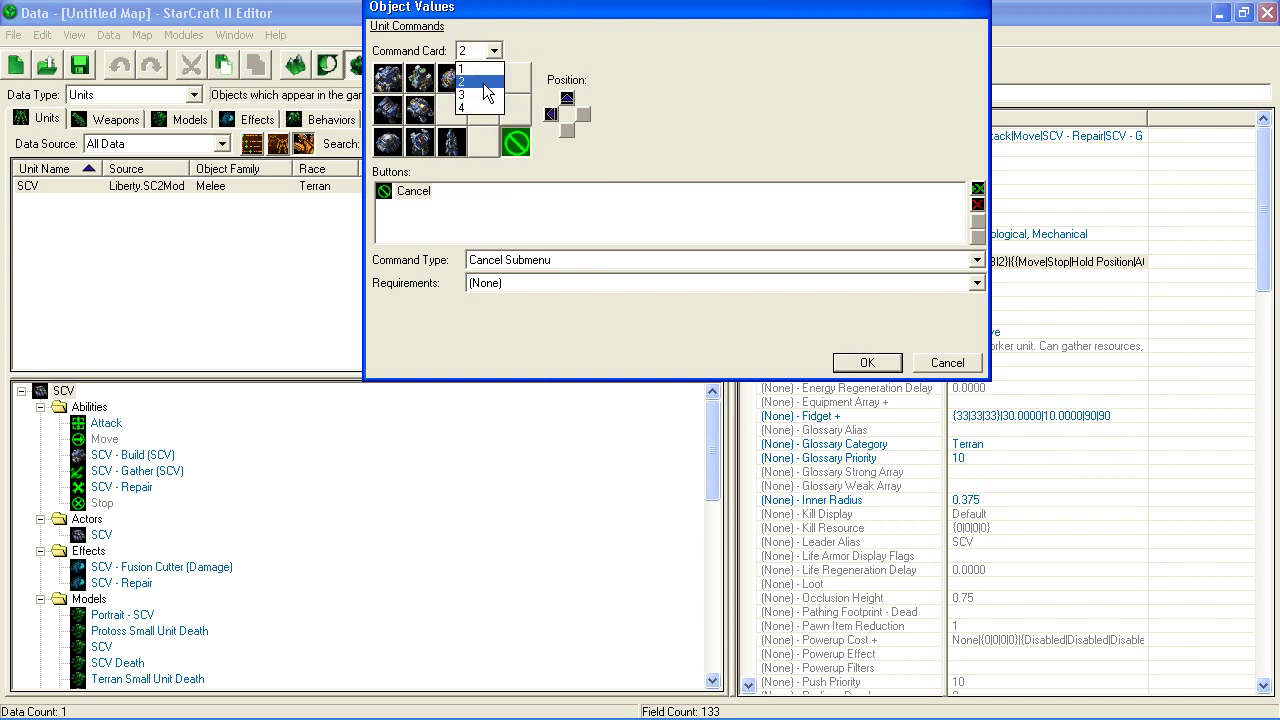
{"action": "left_click", "coordinate": [485, 94]}
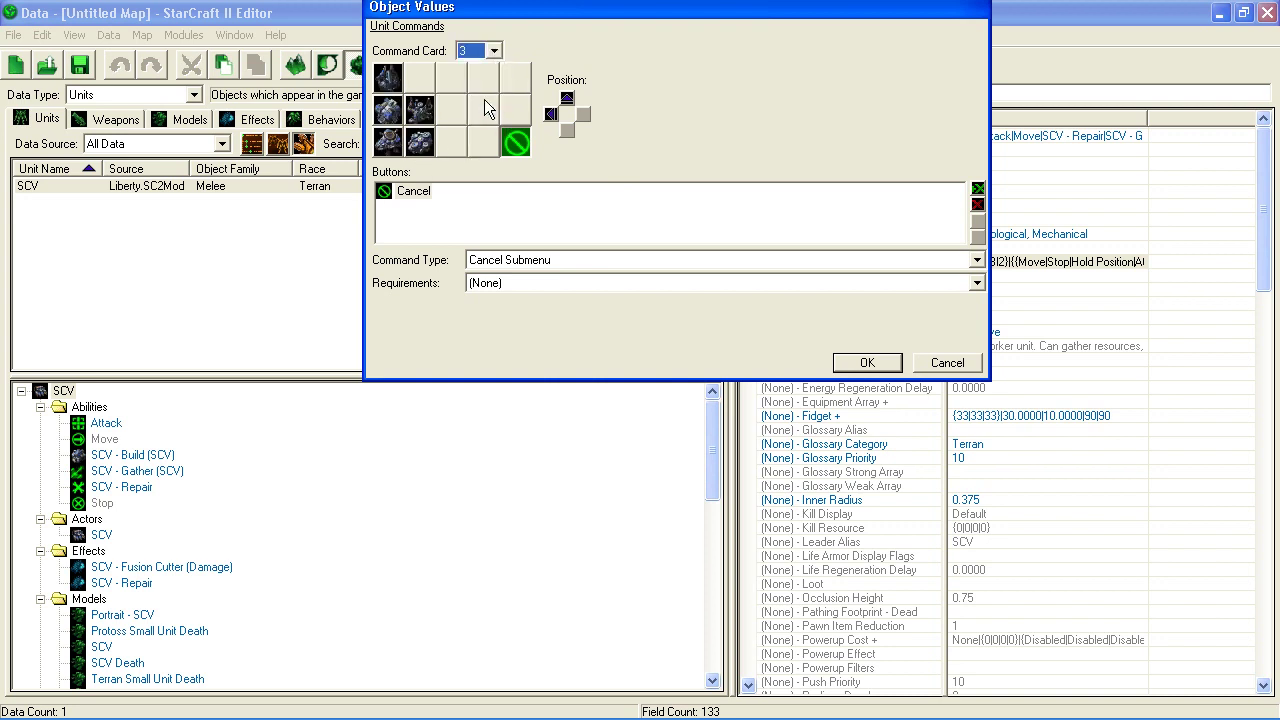
{"action": "left_click", "coordinate": [497, 49]}
{"action": "left_click", "coordinate": [490, 107]}
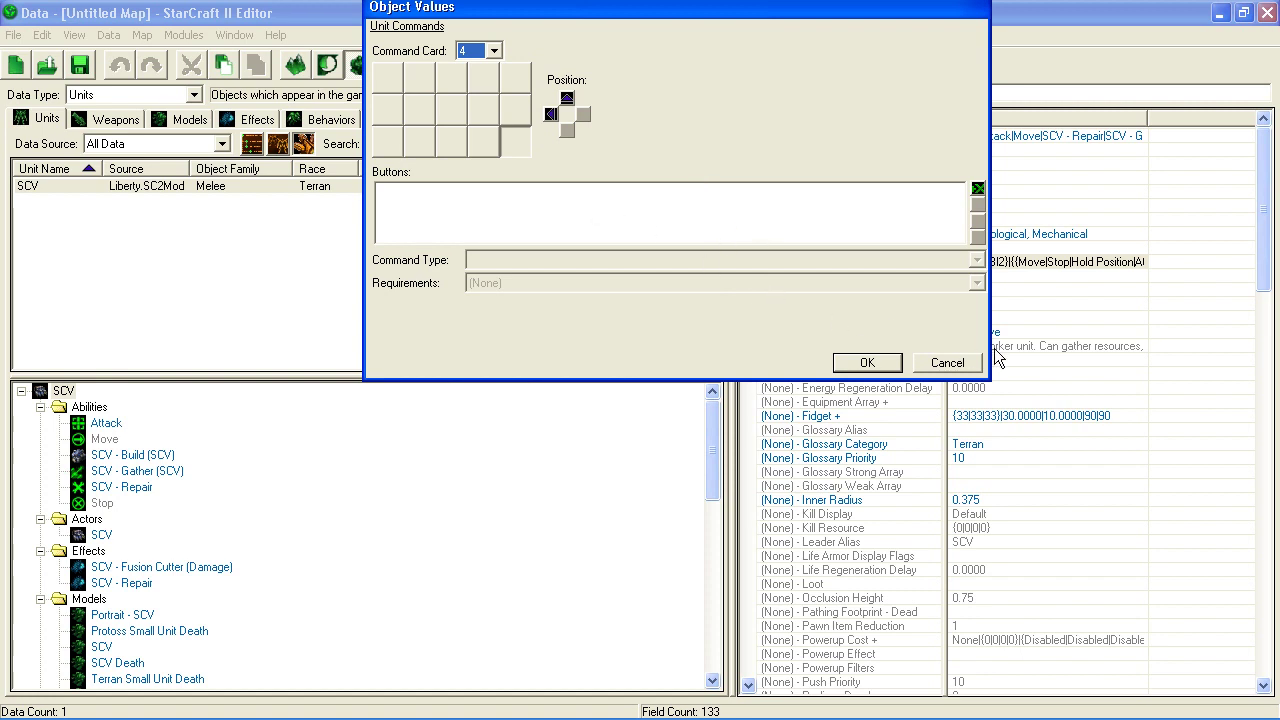
Cancel out of the command card values and return to the Data editor
{"action": "left_click", "coordinate": [932, 366]}
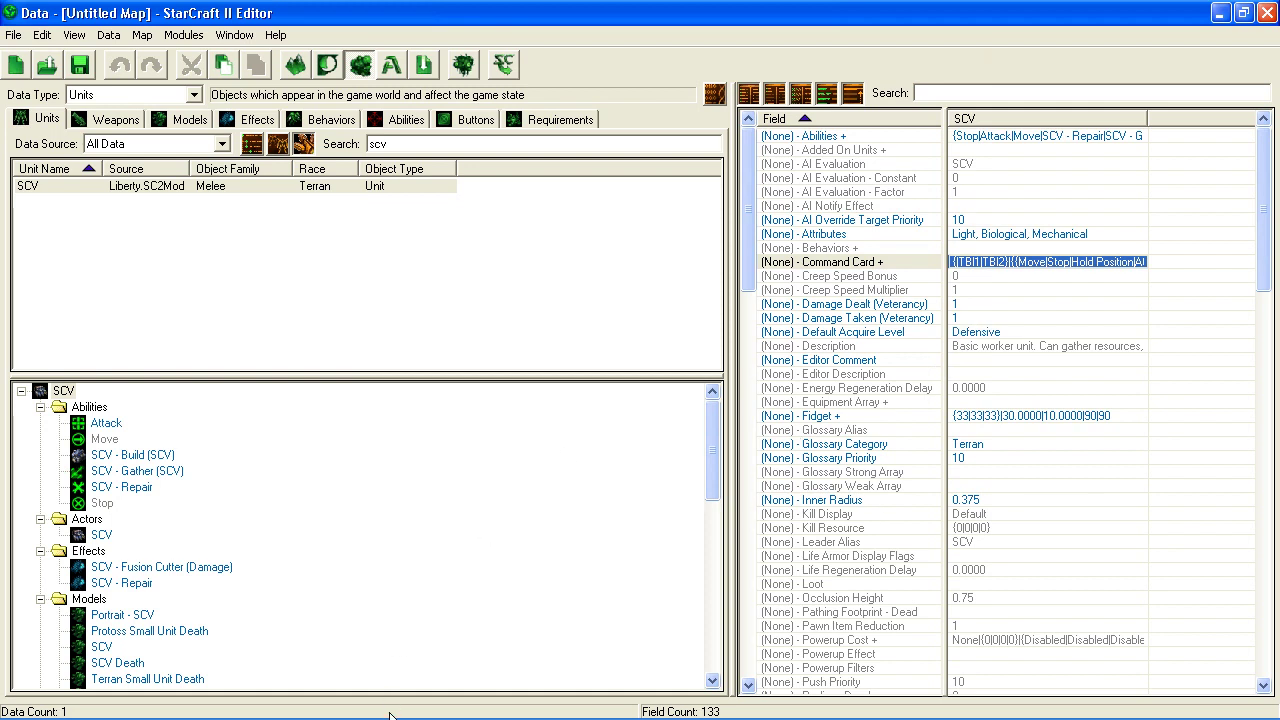
{"action": "left_click", "coordinate": [282, 705]}
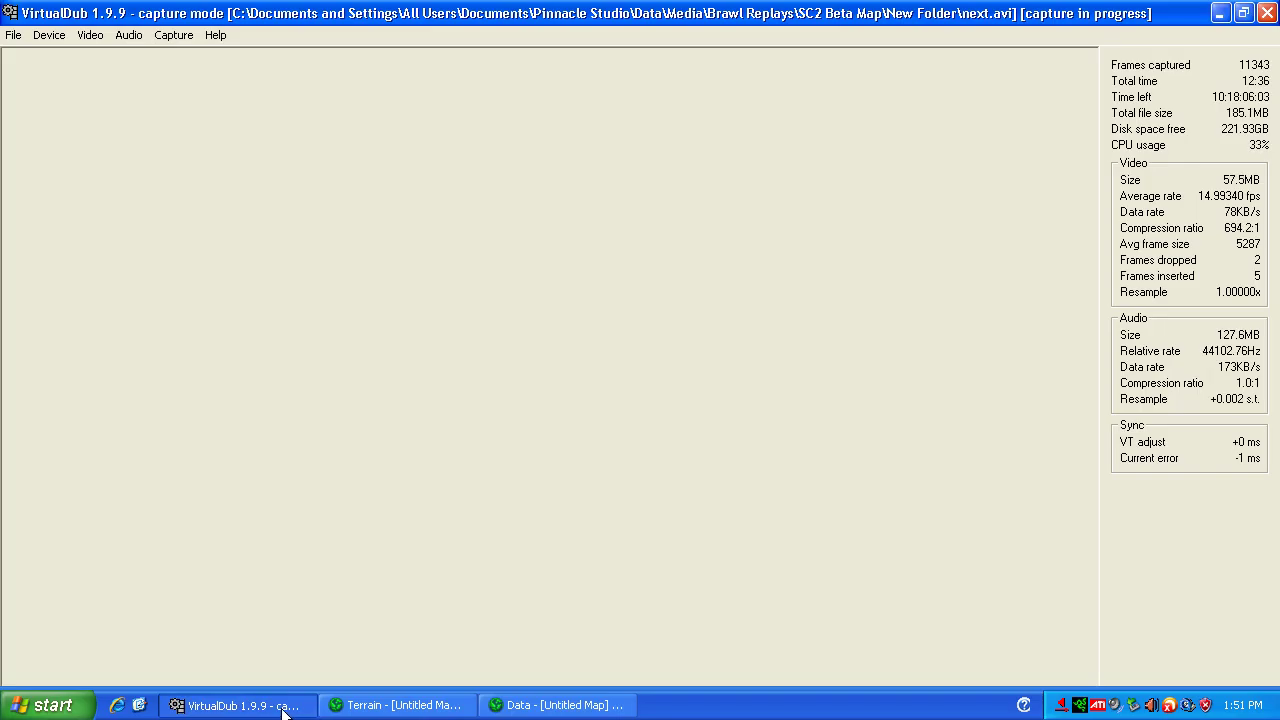
{"action": "left_click", "coordinate": [281, 709]}
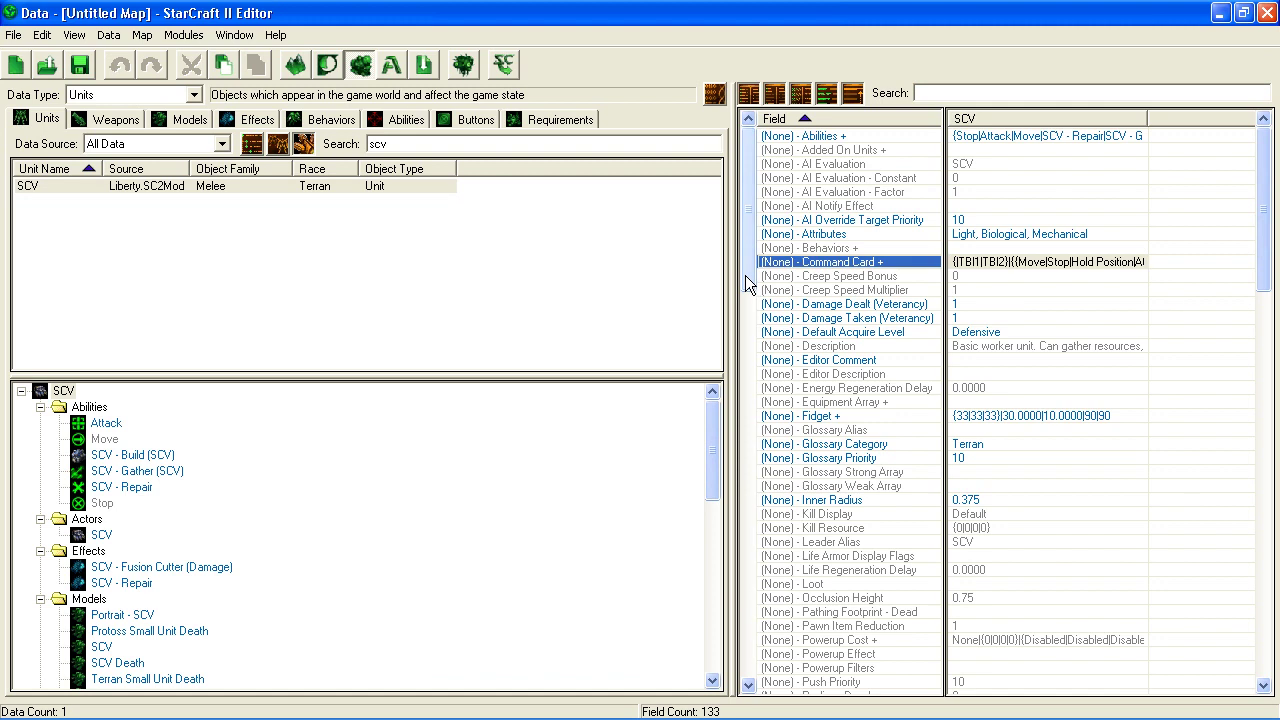
{"action": "scroll", "coordinate": [745, 275], "scroll_direction": "down", "scroll_amount": 4}
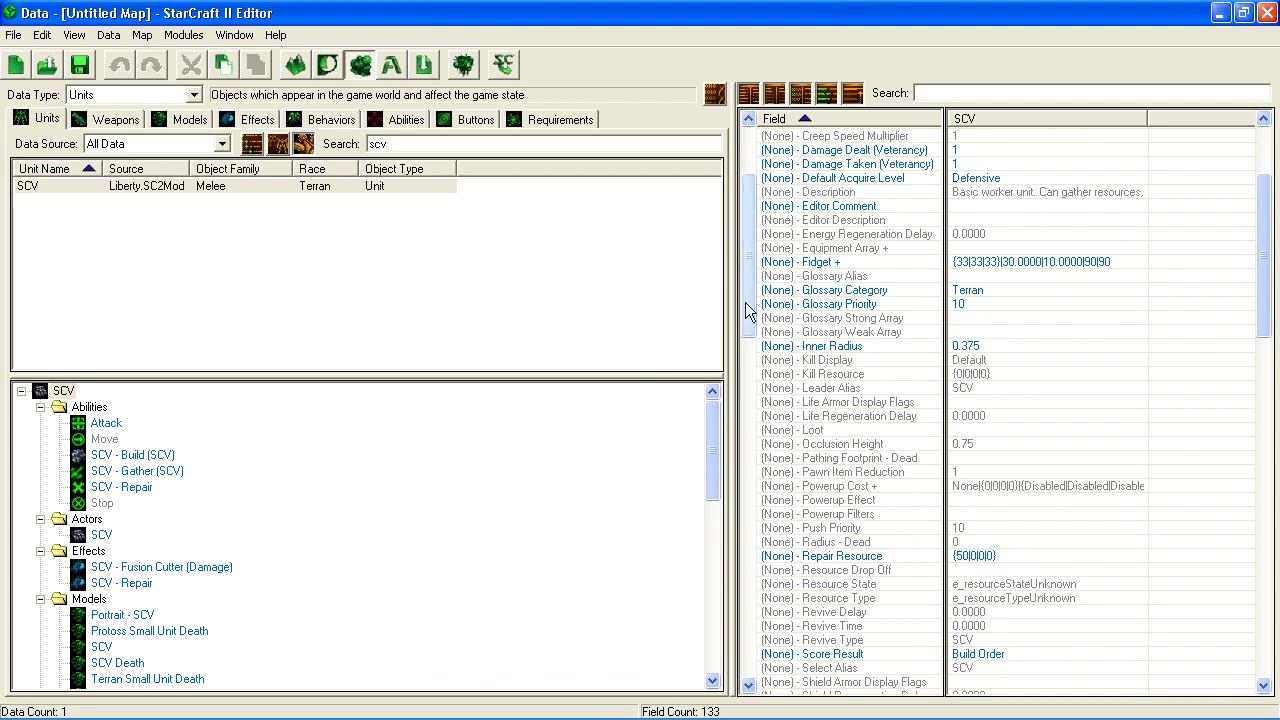
{"action": "scroll", "coordinate": [751, 229], "scroll_direction": "up", "scroll_amount": 3}
{"action": "left_click", "coordinate": [760, 248]}
{"action": "scroll", "coordinate": [751, 212], "scroll_direction": "up", "scroll_amount": 1}
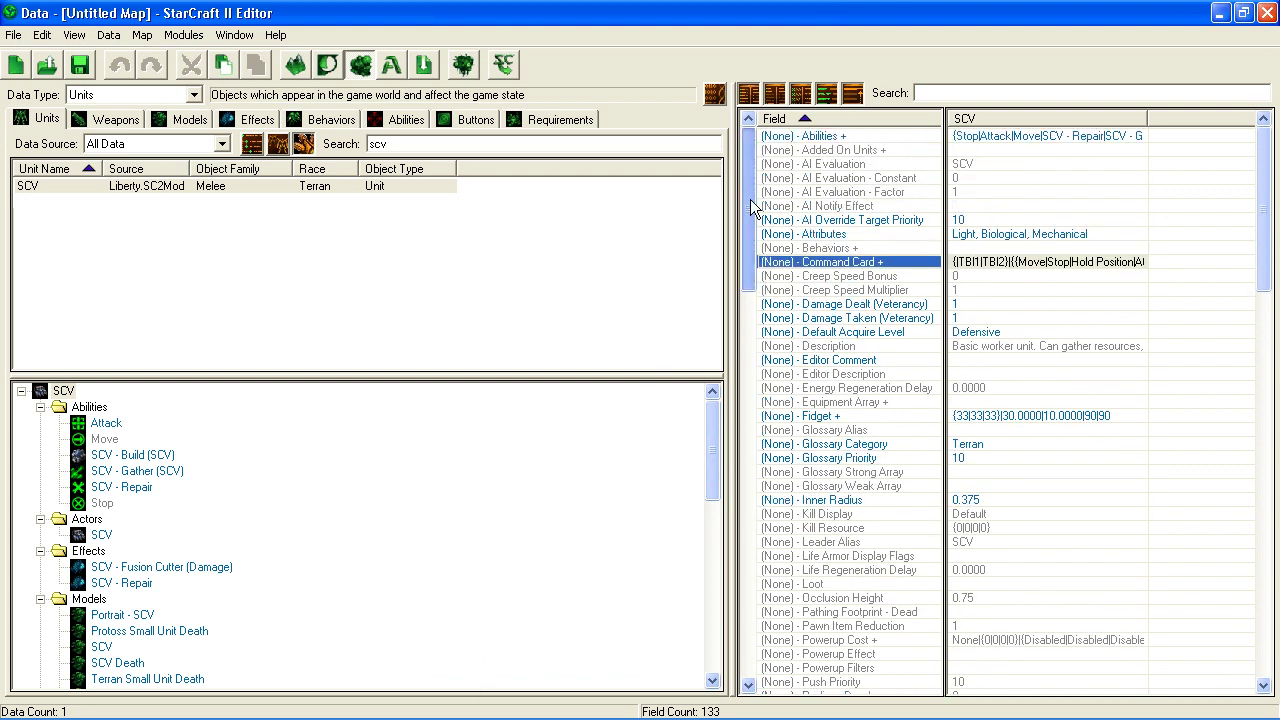